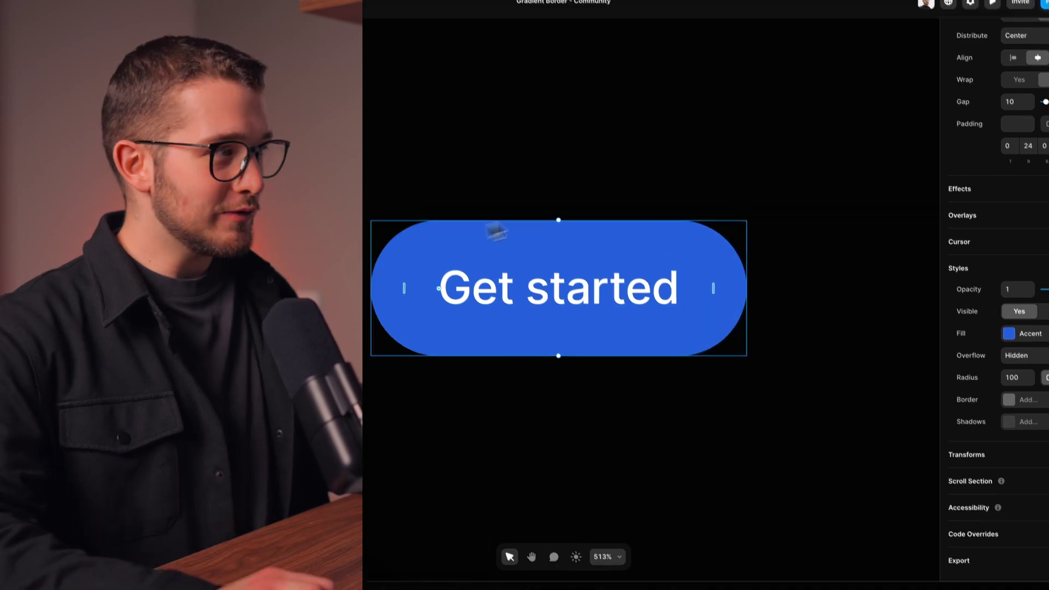
Step: Add a white border to the Get started button
{"action": "key", "text": "super+shift+4"}
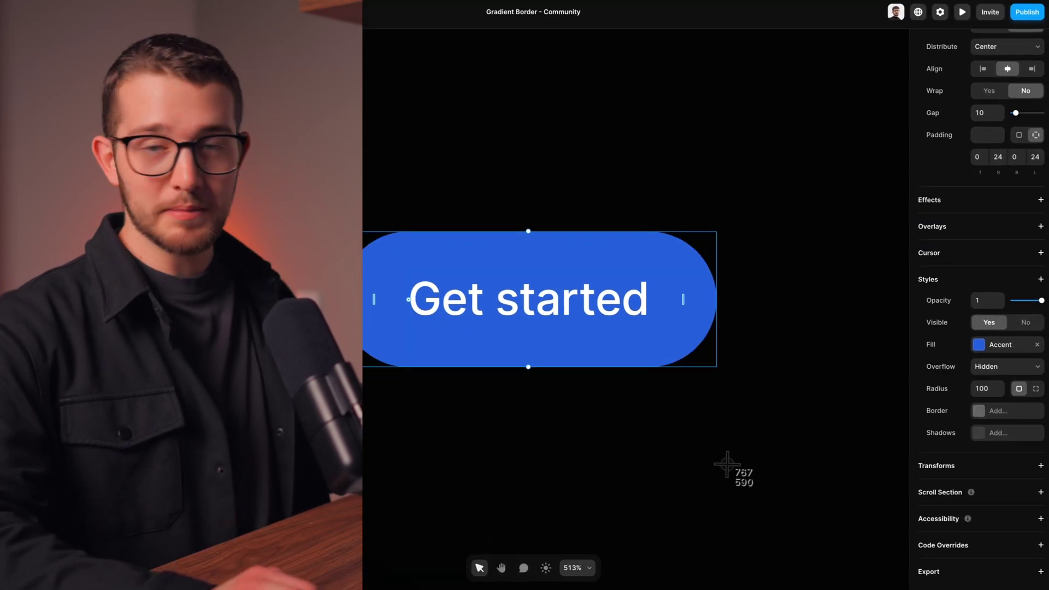
{"action": "key", "text": "Escape"}
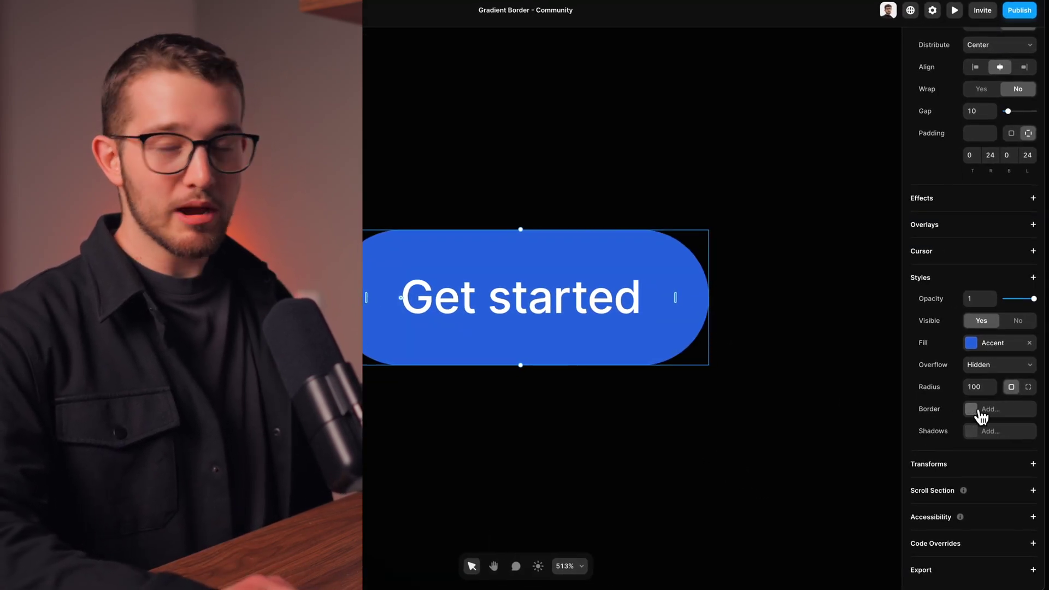
{"action": "left_click", "coordinate": [981, 410]}
{"action": "left_click_drag", "start_coordinate": [837, 427], "coordinate": [812, 206]}
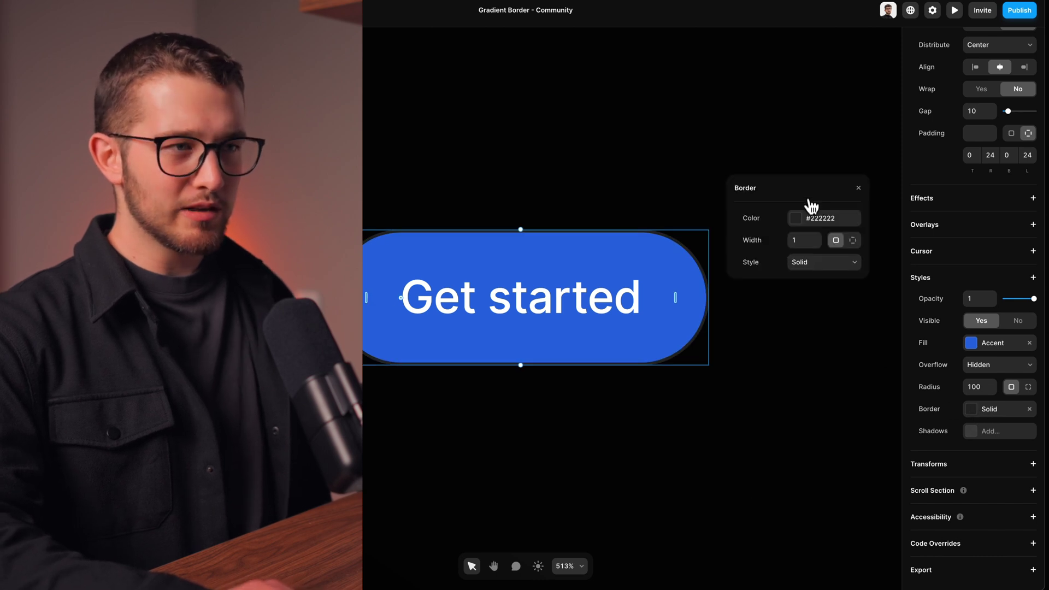
{"action": "left_click", "coordinate": [812, 218]}
{"action": "left_click", "coordinate": [770, 247]}
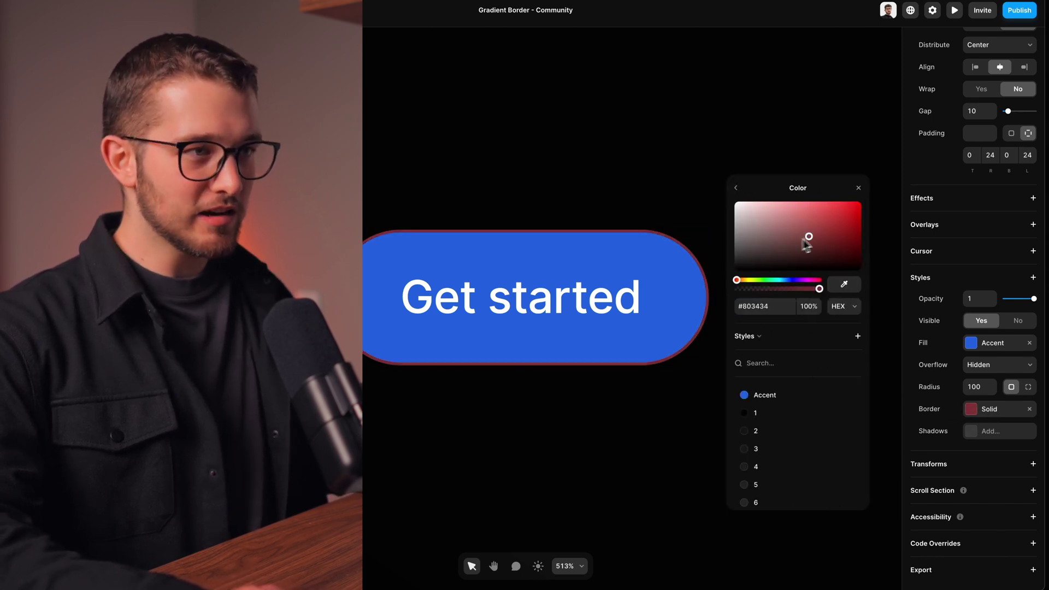
{"action": "left_click_drag", "start_coordinate": [808, 244], "coordinate": [729, 201]}
{"action": "left_click", "coordinate": [736, 188]}
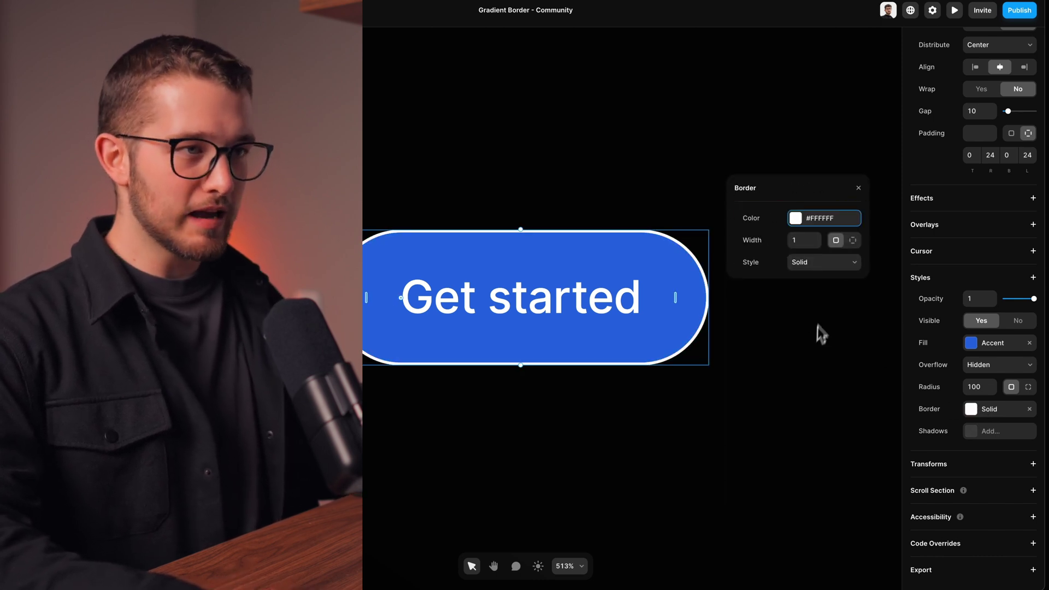
Step: Thicken the border to 2 with a near-white colour, then remove the border
{"action": "left_click", "coordinate": [818, 238]}
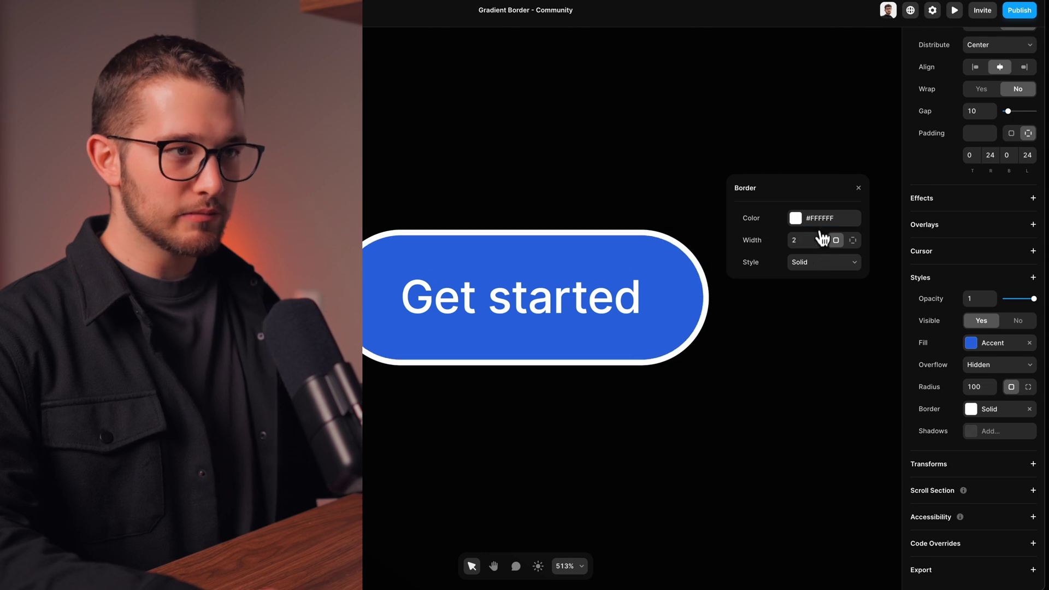
{"action": "left_click", "coordinate": [822, 221]}
{"action": "left_click", "coordinate": [803, 234]}
{"action": "left_click_drag", "start_coordinate": [804, 233], "coordinate": [711, 215]}
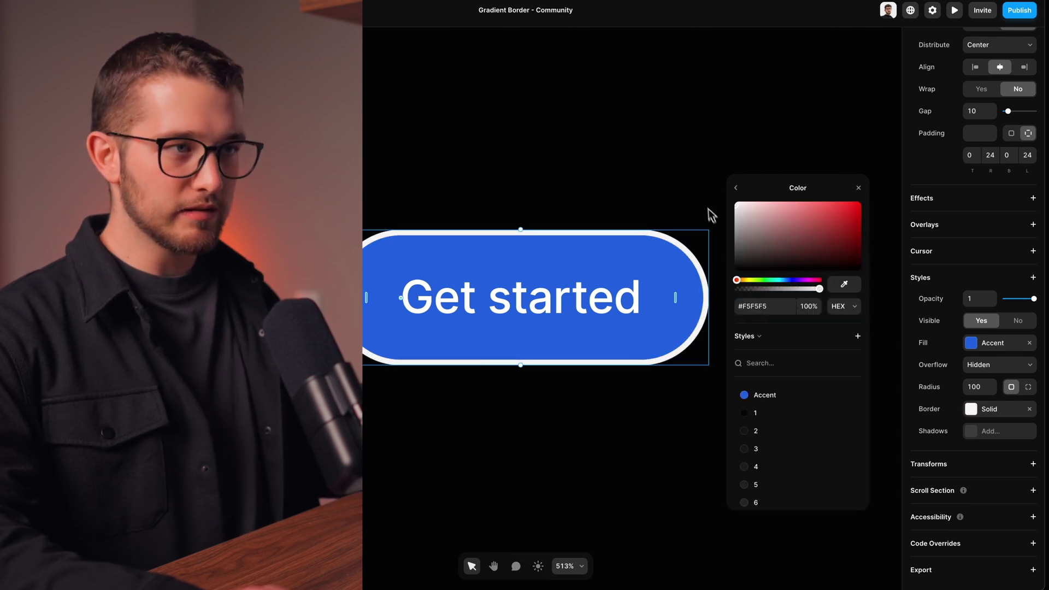
{"action": "left_click", "coordinate": [735, 189]}
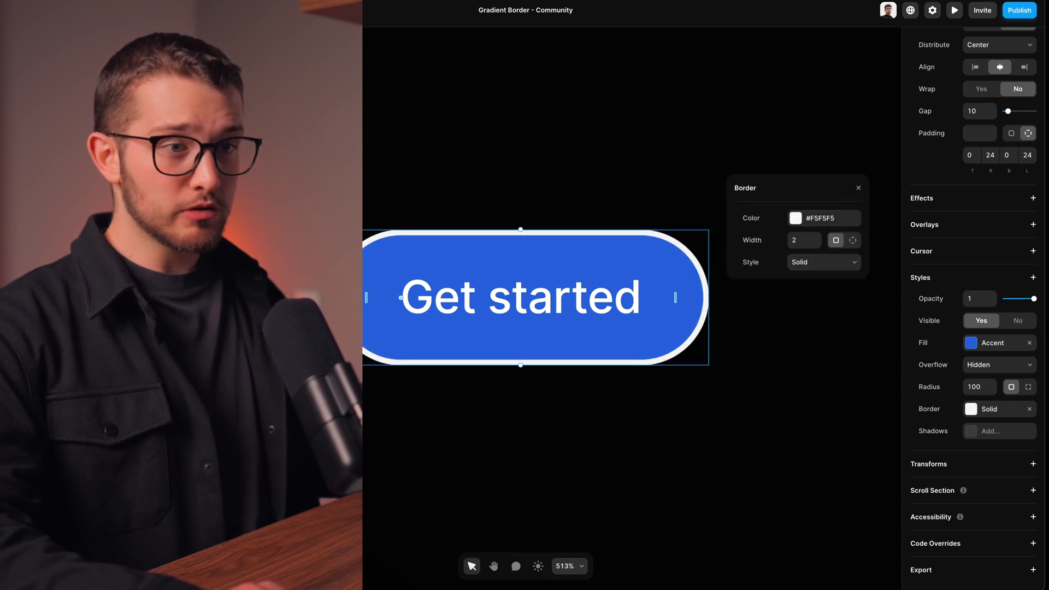
{"action": "left_click", "coordinate": [1031, 410]}
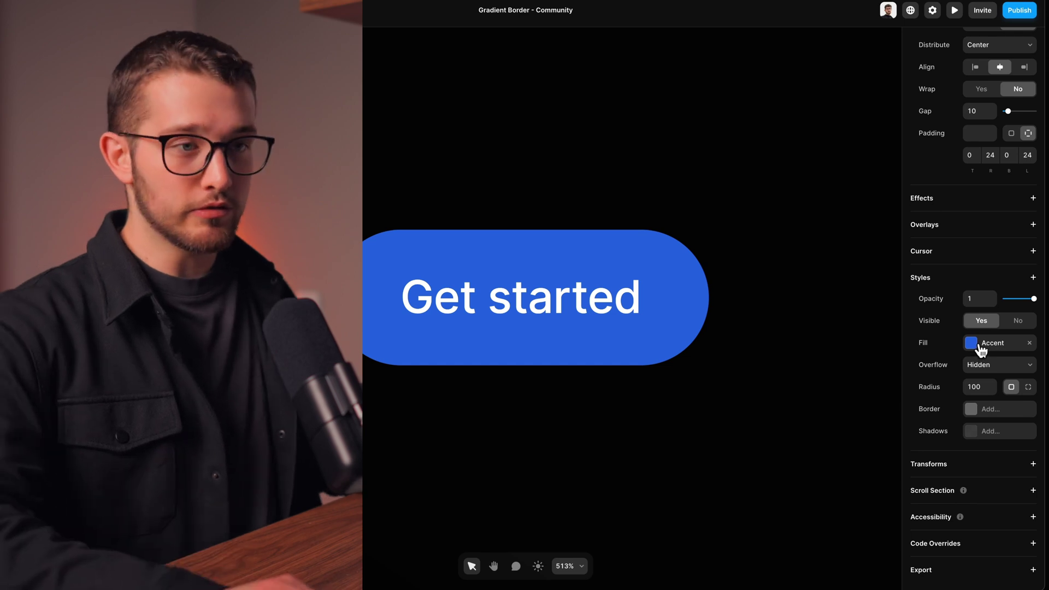
Step: Switch the button fill to a linear gradient with both stops set to Accent blue
{"action": "left_click", "coordinate": [982, 349]}
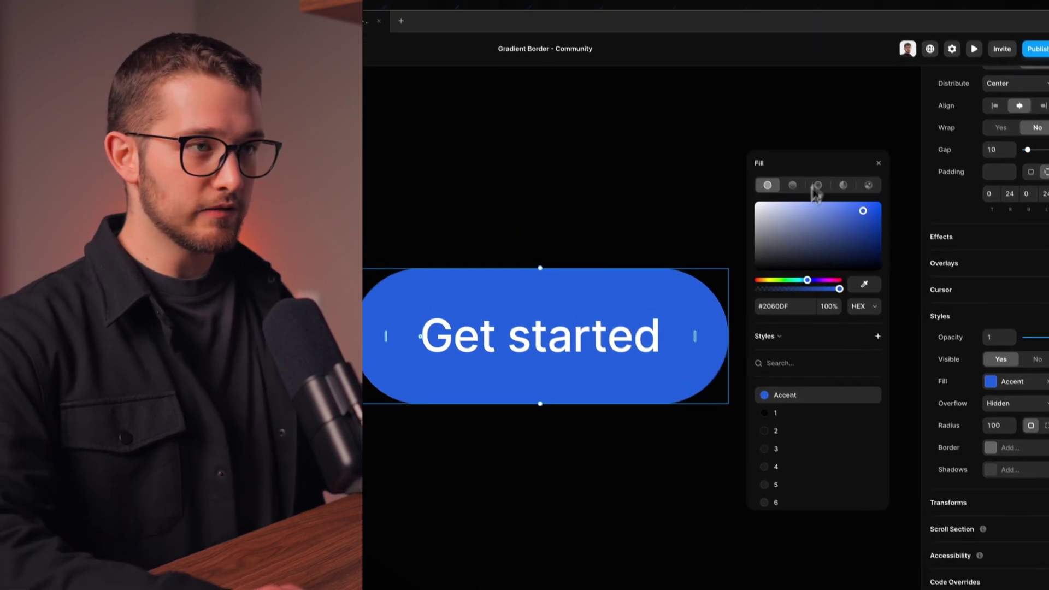
{"action": "left_click", "coordinate": [801, 201]}
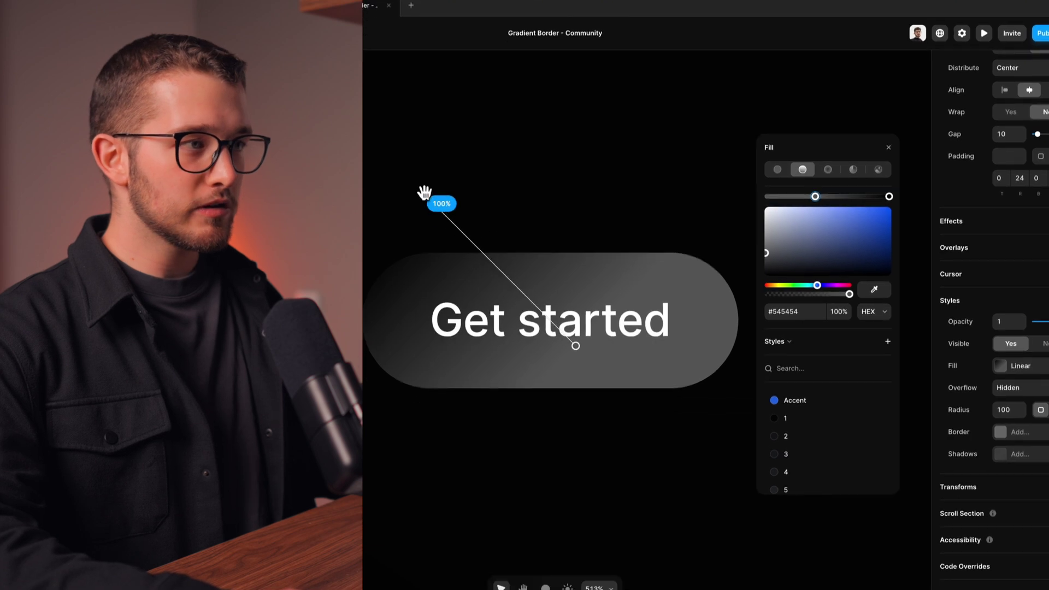
{"action": "left_click_drag", "start_coordinate": [421, 225], "coordinate": [492, 253]}
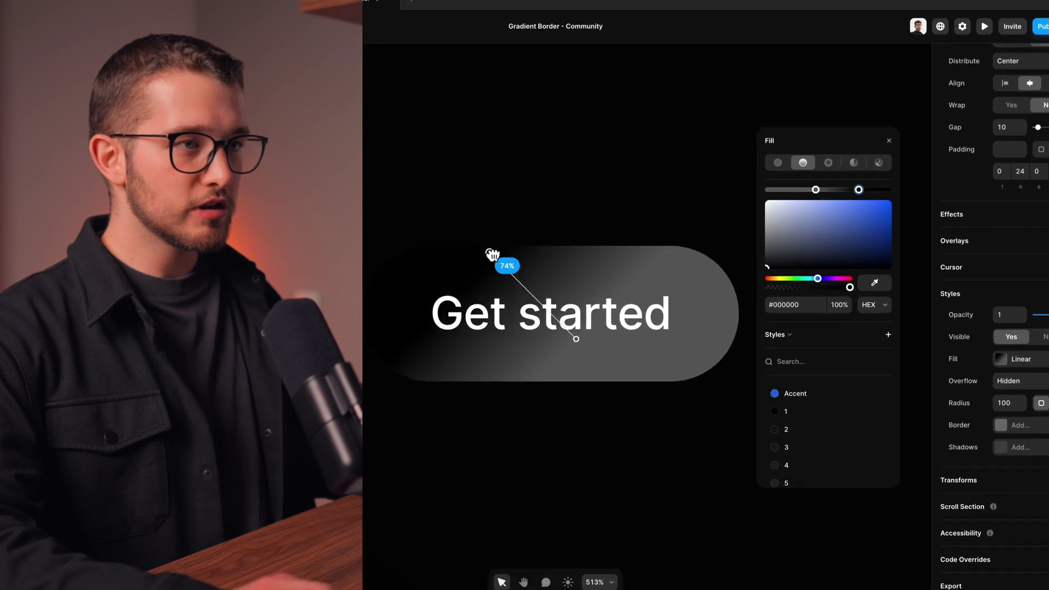
{"action": "left_click", "coordinate": [801, 396]}
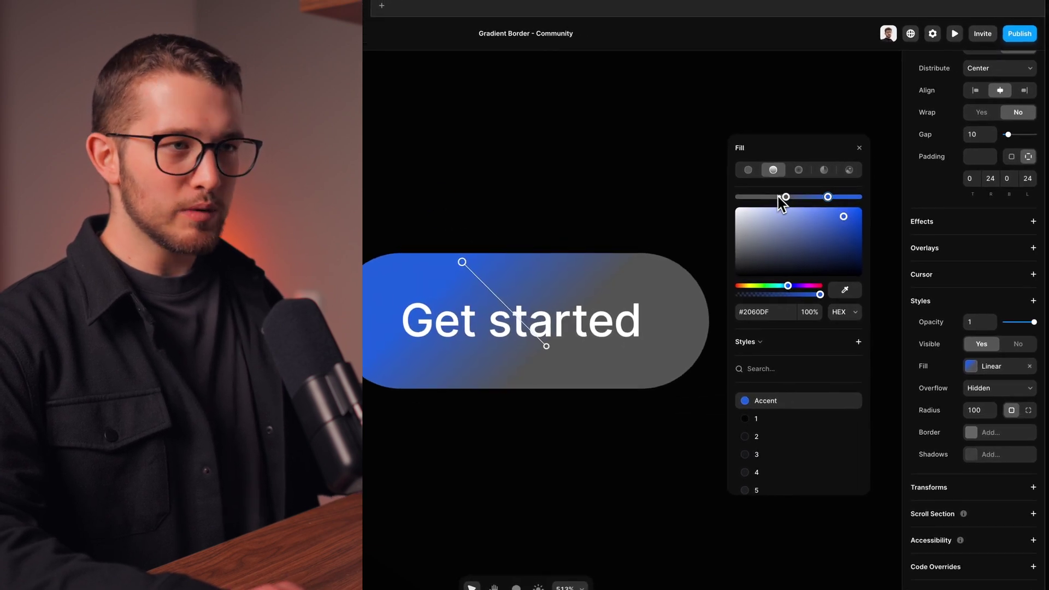
{"action": "left_click", "coordinate": [785, 197]}
{"action": "left_click", "coordinate": [762, 424]}
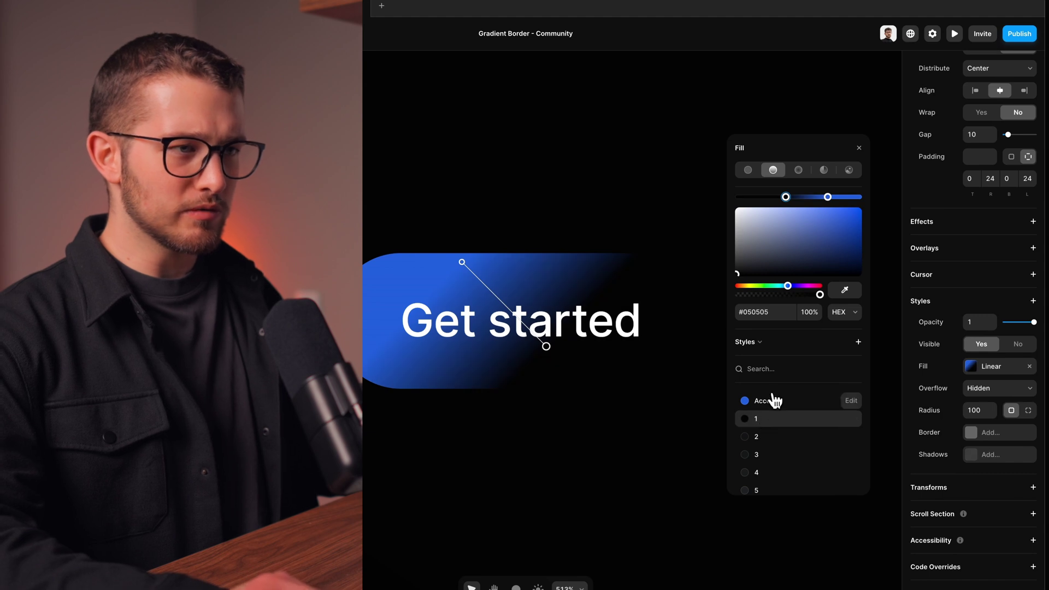
{"action": "left_click", "coordinate": [775, 401]}
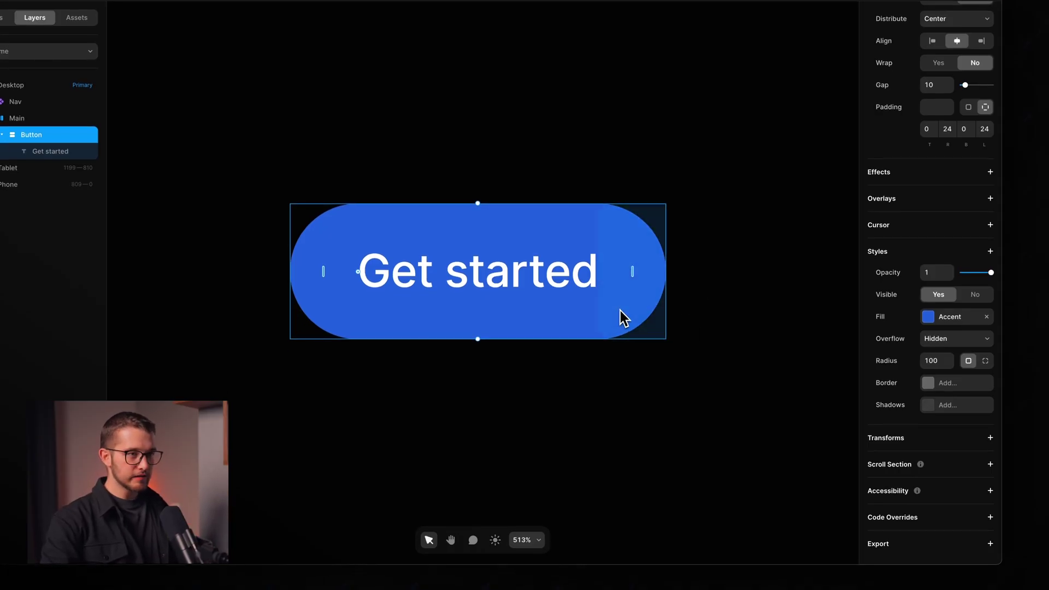
{"action": "left_click", "coordinate": [950, 323]}
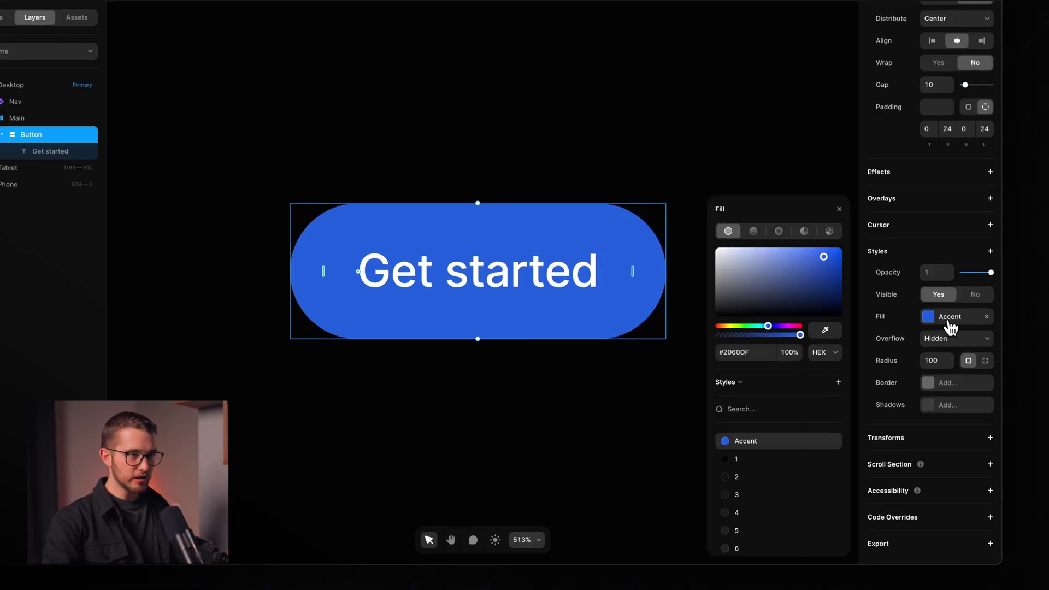
{"action": "left_click", "coordinate": [951, 327]}
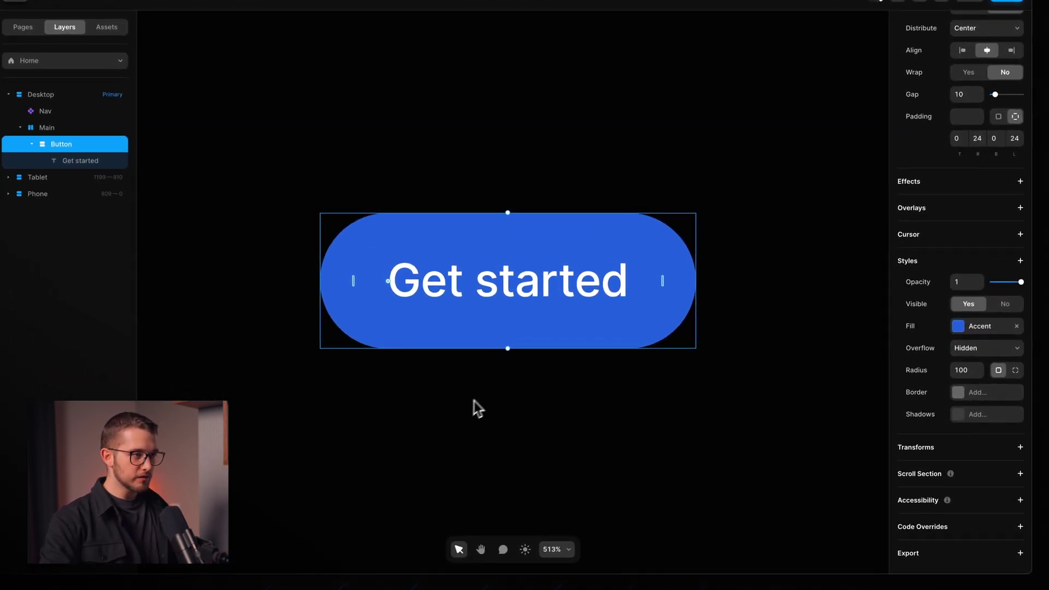
Step: Draw a new frame beside the button, fill it #FFFFFF, and cut it
{"action": "key", "text": "f"}
{"action": "left_click_drag", "start_coordinate": [441, 383], "coordinate": [595, 464]}
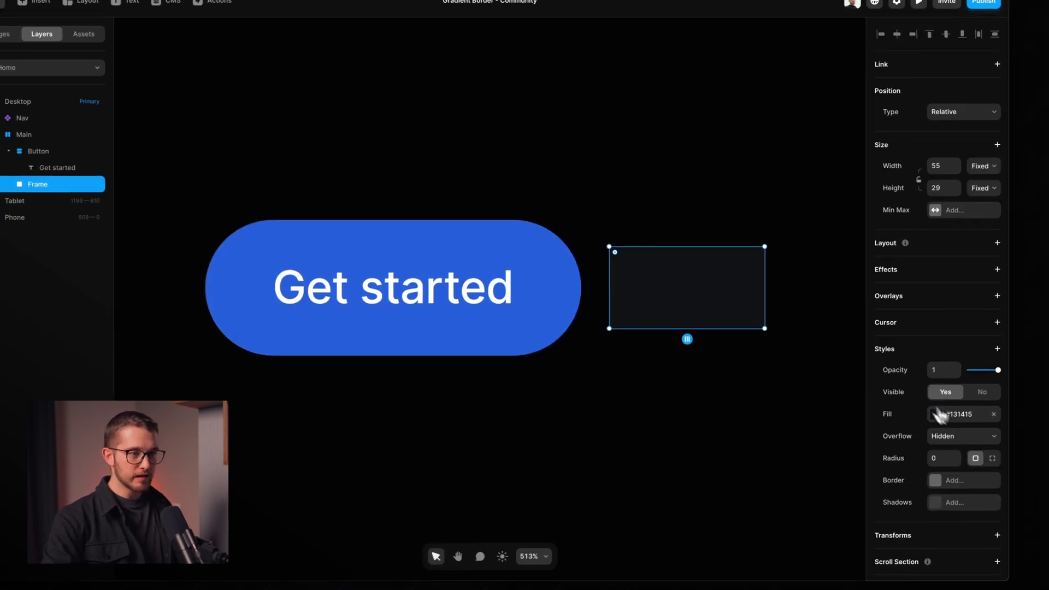
{"action": "left_click", "coordinate": [979, 407]}
{"action": "left_click_drag", "start_coordinate": [747, 322], "coordinate": [709, 265]}
{"action": "left_click", "coordinate": [840, 230]}
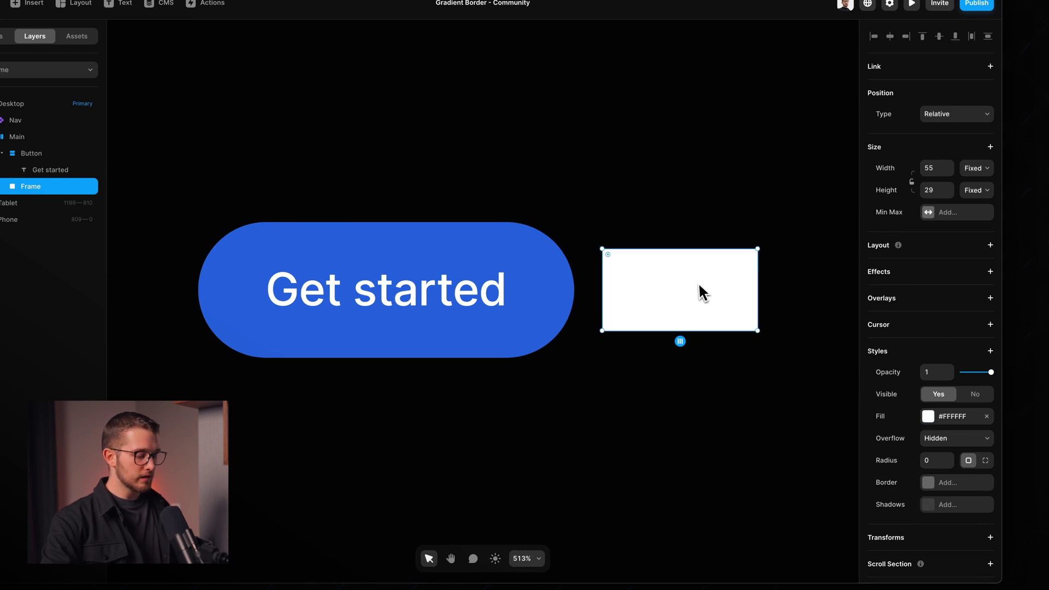
{"action": "key", "text": "super+x"}
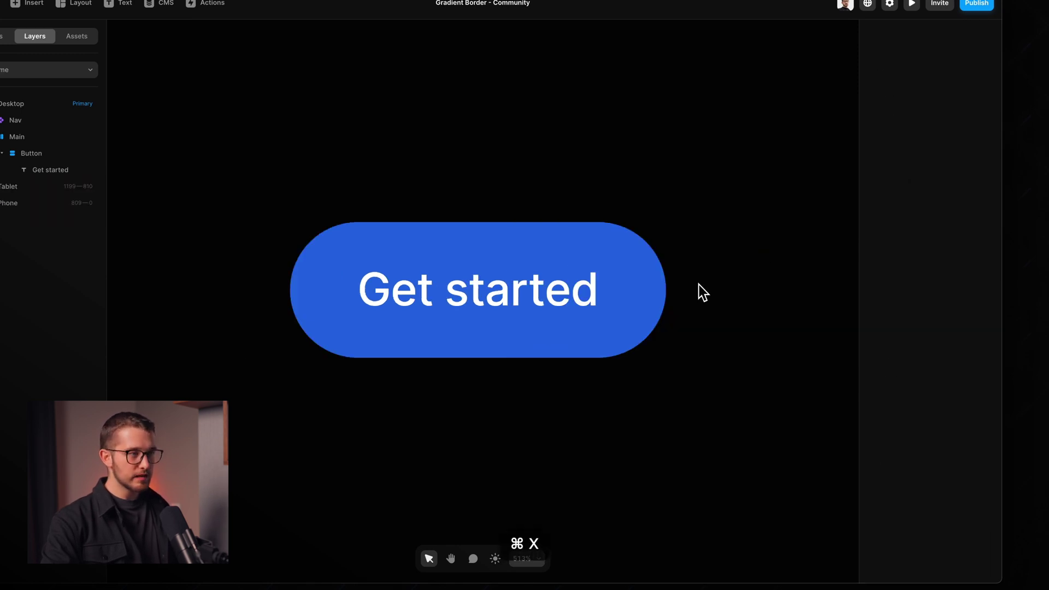
Step: Paste the white frame into the Get started button and test its stacking against the text
{"action": "left_click", "coordinate": [599, 262]}
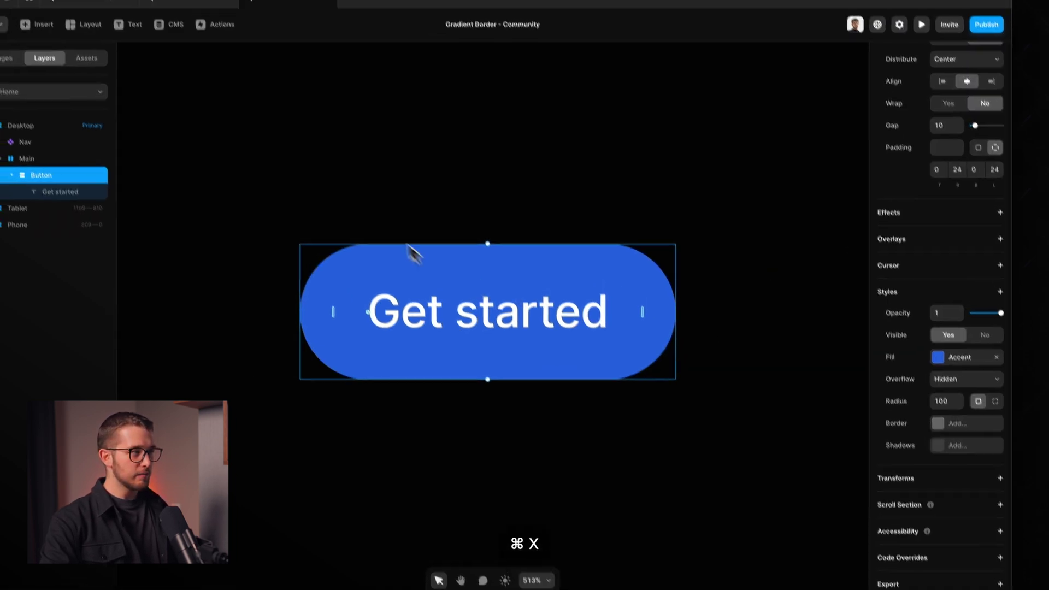
{"action": "key", "text": "super+v"}
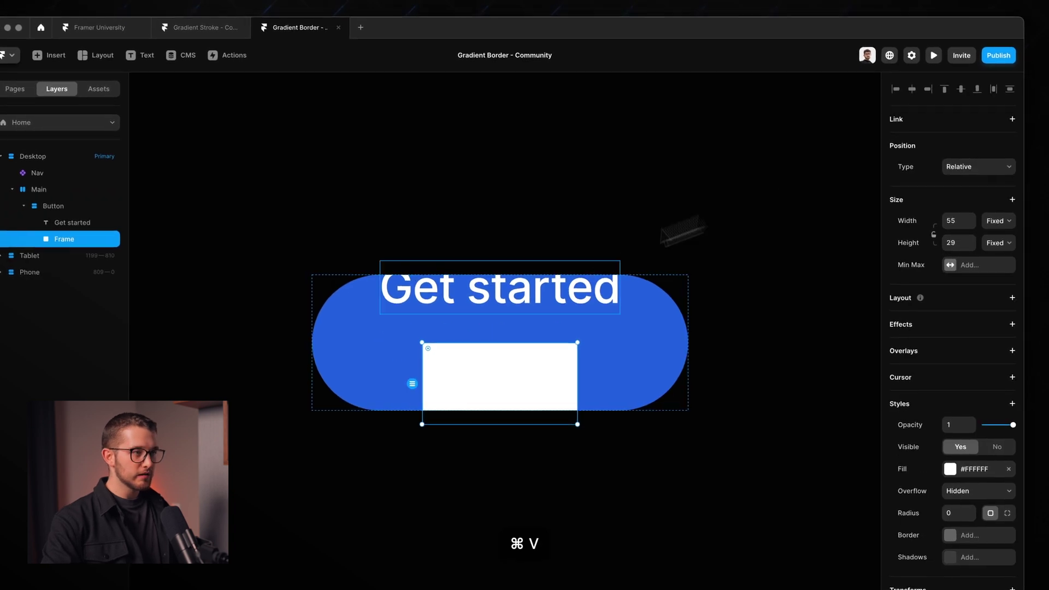
{"action": "key", "text": "Up"}
{"action": "key", "text": "Down"}
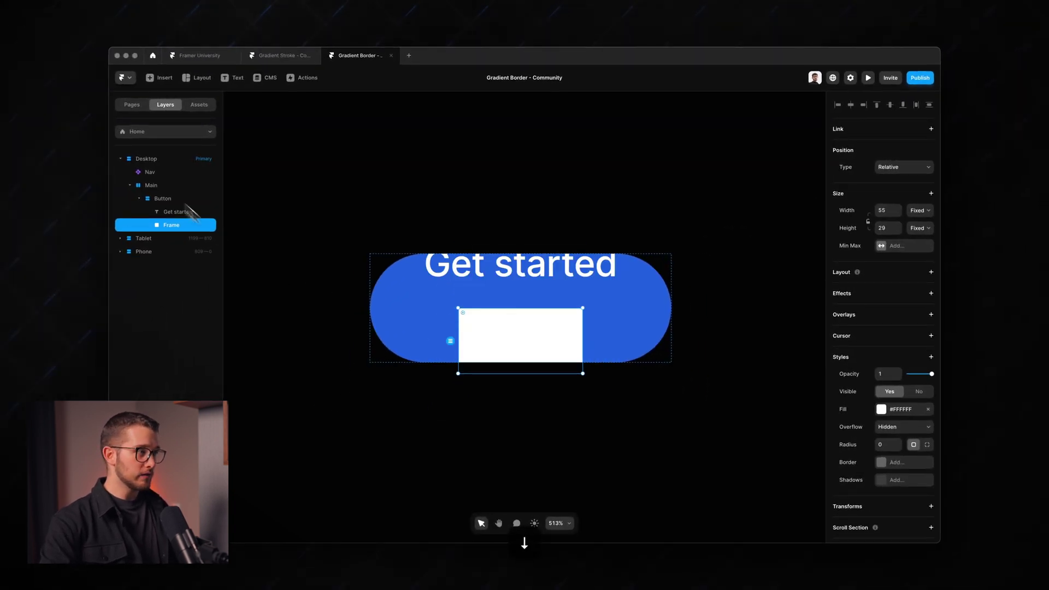
Step: Reselect the white frame and toggle its order, leaving it after the text
{"action": "left_click", "coordinate": [166, 201]}
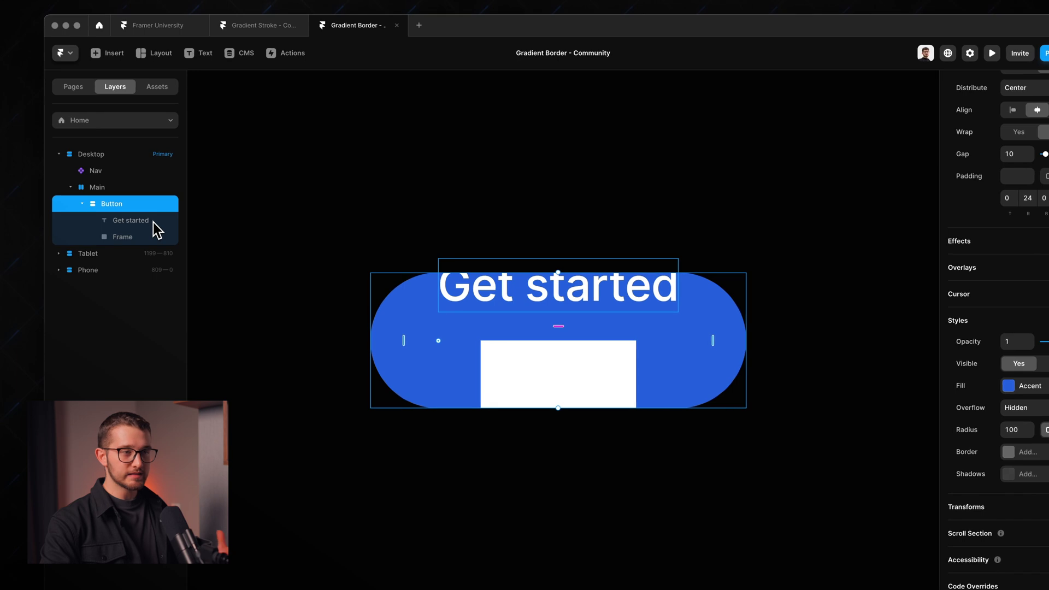
{"action": "left_click", "coordinate": [573, 361]}
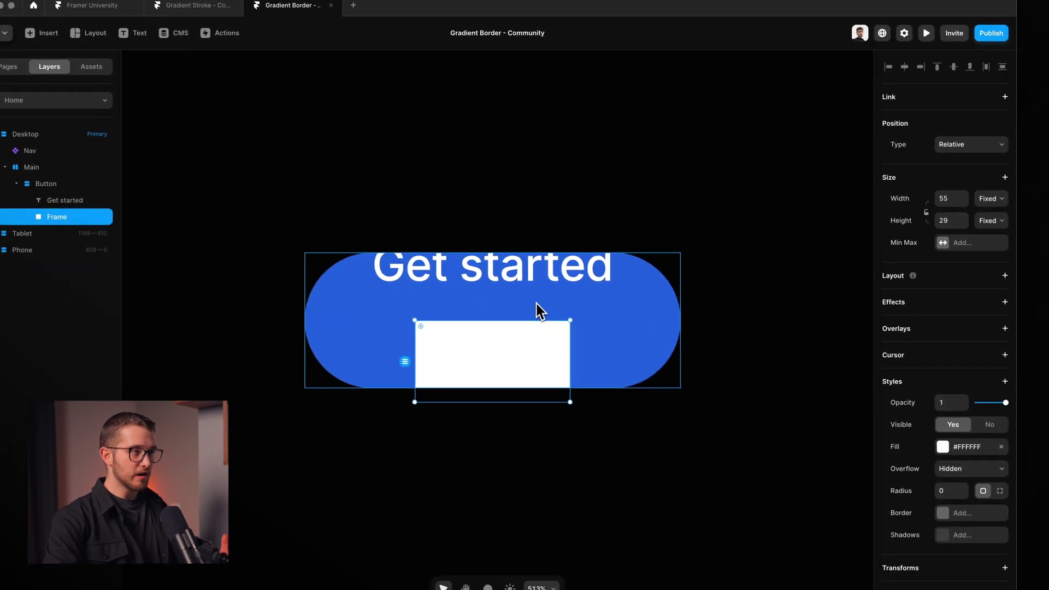
{"action": "key", "text": "Up"}
{"action": "key", "text": "Down"}
{"action": "key", "text": "Up"}
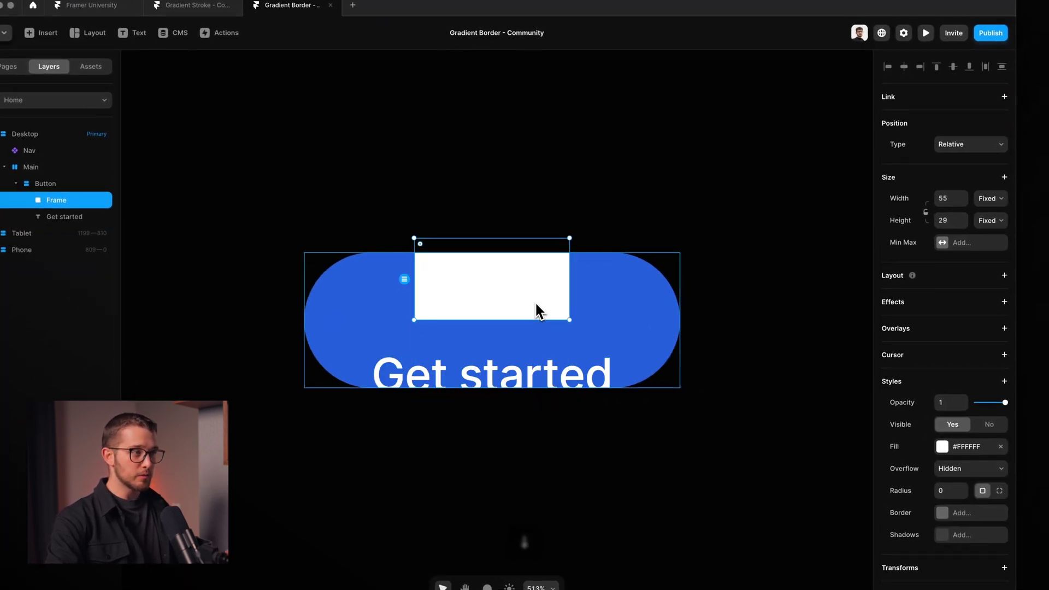
{"action": "key", "text": "Down"}
{"action": "key", "text": "Up"}
{"action": "key", "text": "Down"}
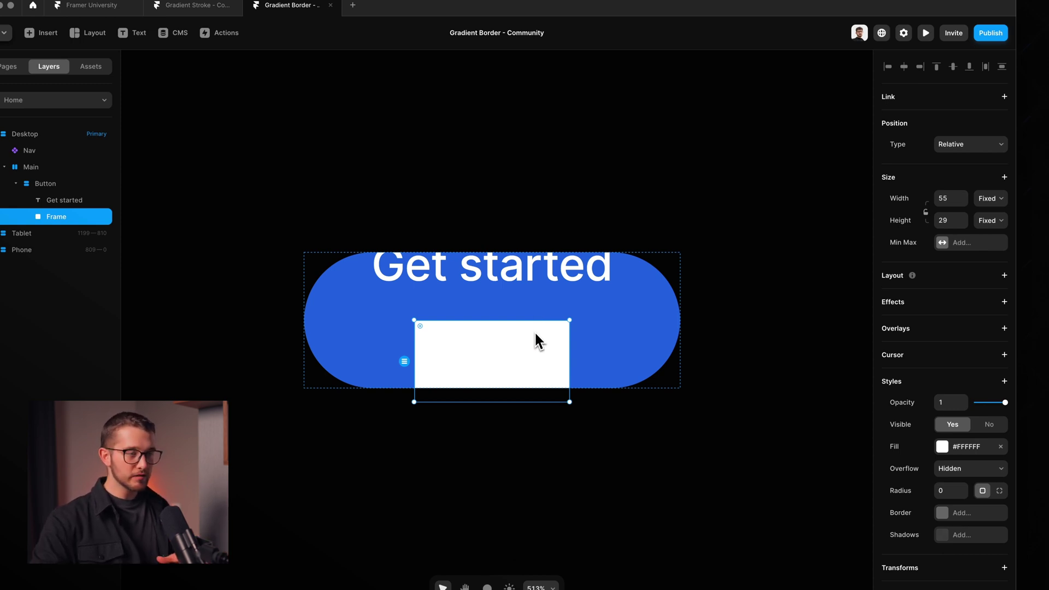
Step: Make the white frame absolutely positioned and centred within the button
{"action": "left_click", "coordinate": [959, 145]}
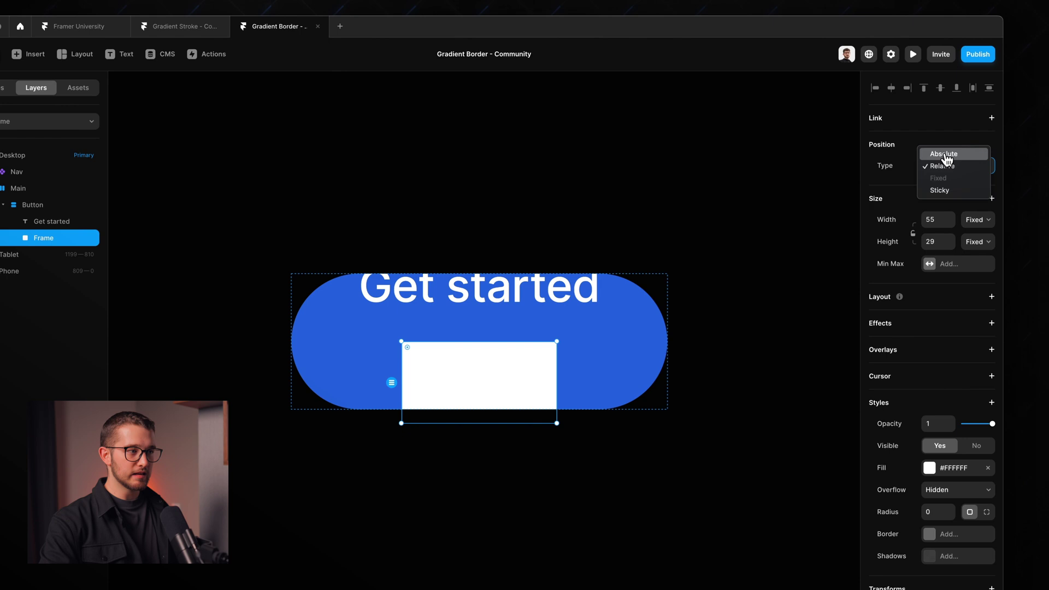
{"action": "left_click", "coordinate": [946, 156]}
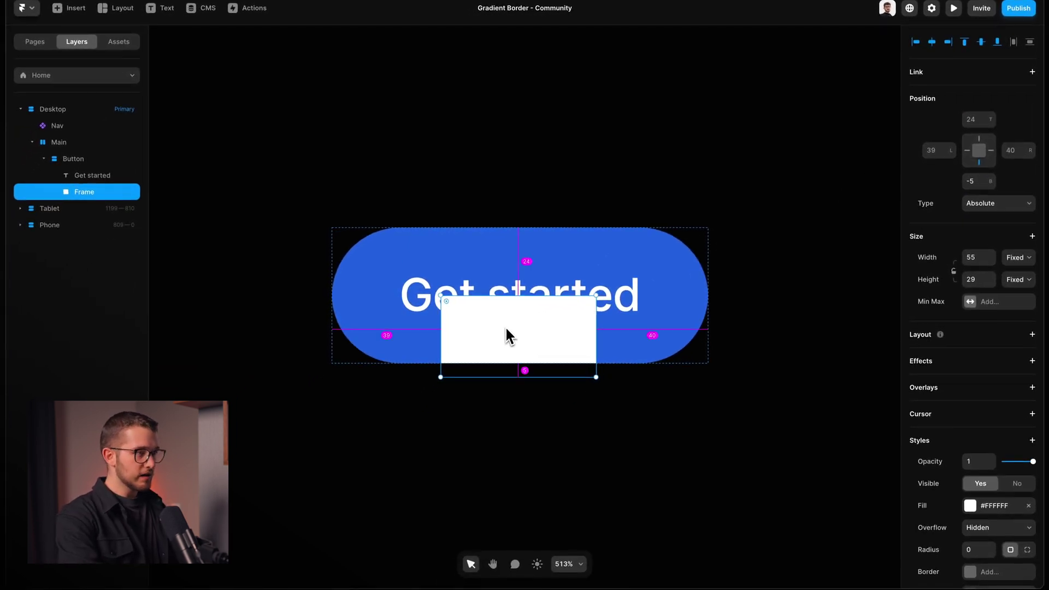
{"action": "key", "text": "alt+v"}
{"action": "key", "text": "shift+Up"}
{"action": "key", "text": "shift+Up"}
{"action": "key", "text": "shift+Left"}
{"action": "key", "text": "shift+Left"}
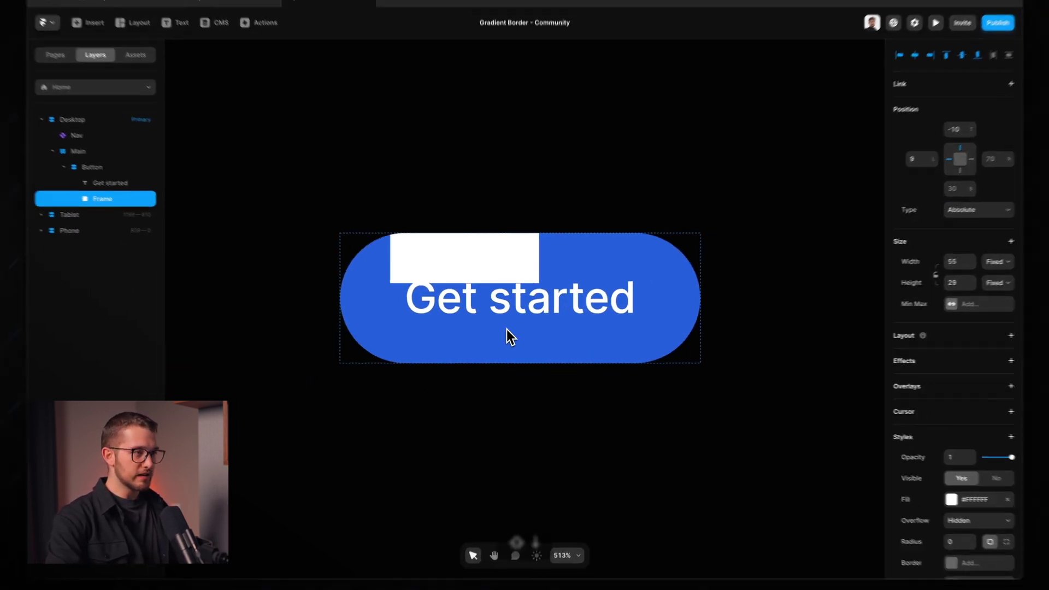
{"action": "key", "text": "shift+Down"}
{"action": "key", "text": "shift+Down"}
{"action": "key", "text": "shift+Right"}
{"action": "key", "text": "alt+v"}
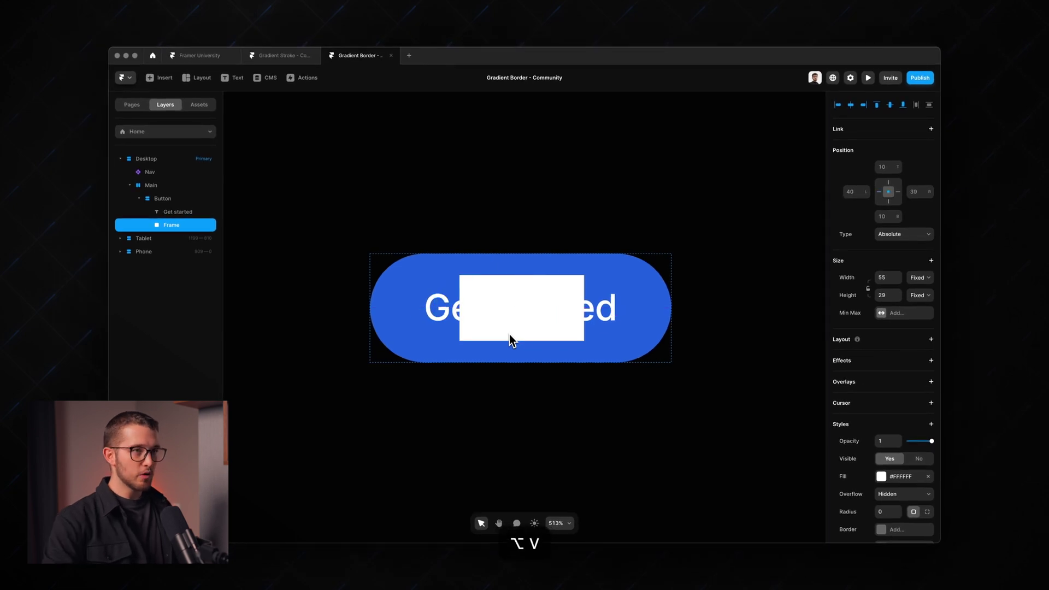
Step: Set the frame's Left, Bottom, Right and Top offsets to 0
{"action": "left_click", "coordinate": [844, 193]}
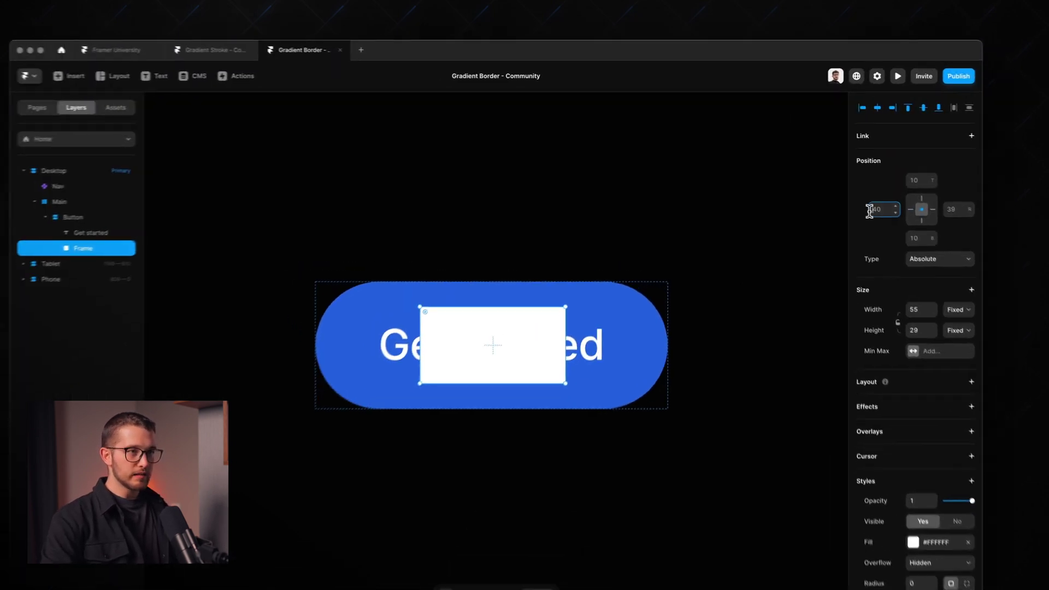
{"action": "type", "text": "0"}
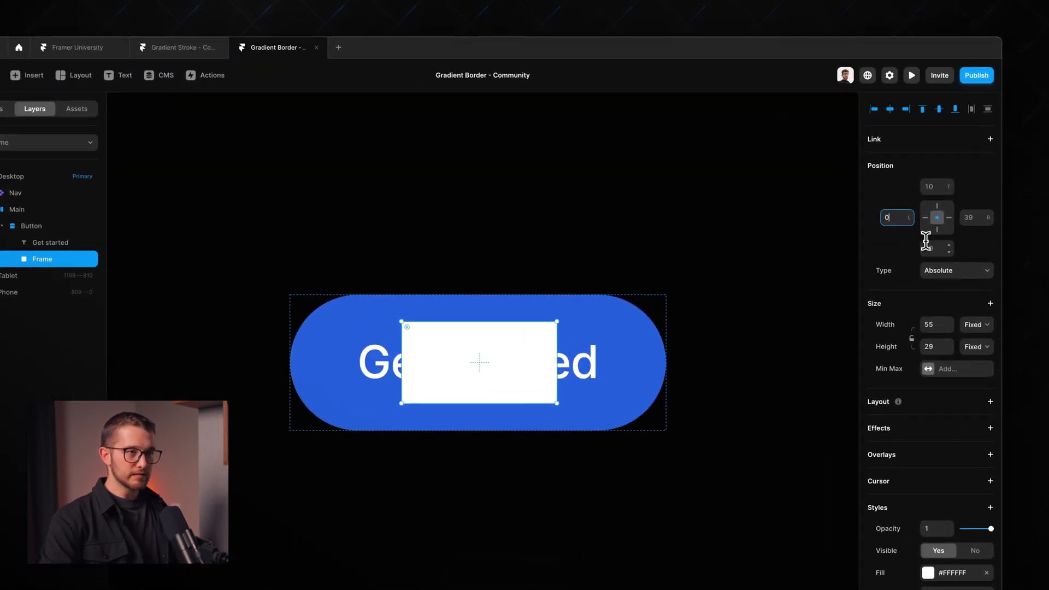
{"action": "left_click", "coordinate": [929, 248]}
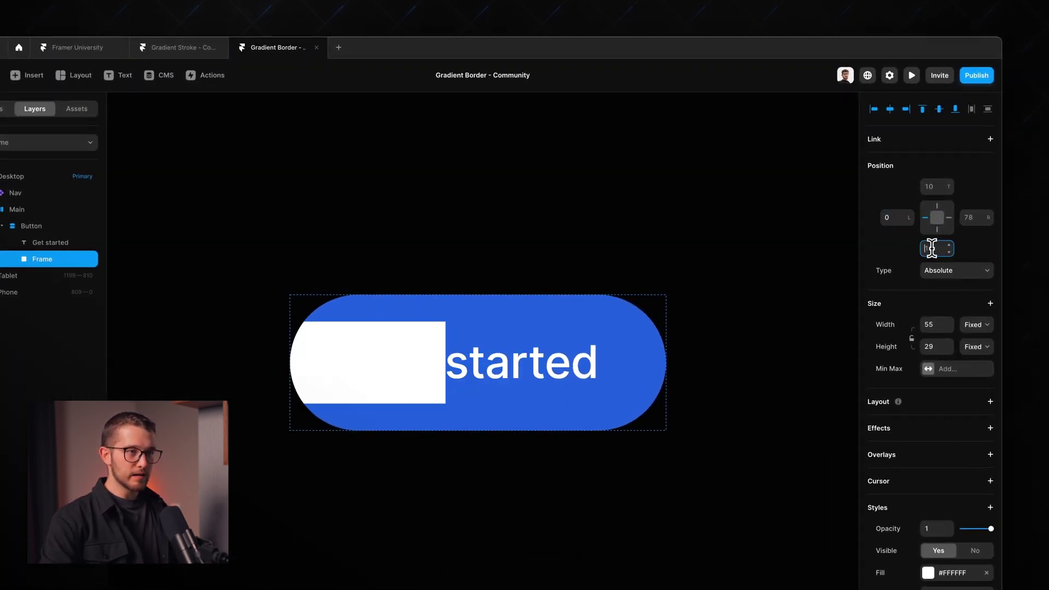
{"action": "type", "text": "0"}
{"action": "left_click", "coordinate": [972, 219]}
{"action": "left_click", "coordinate": [944, 187]}
{"action": "type", "text": "0"}
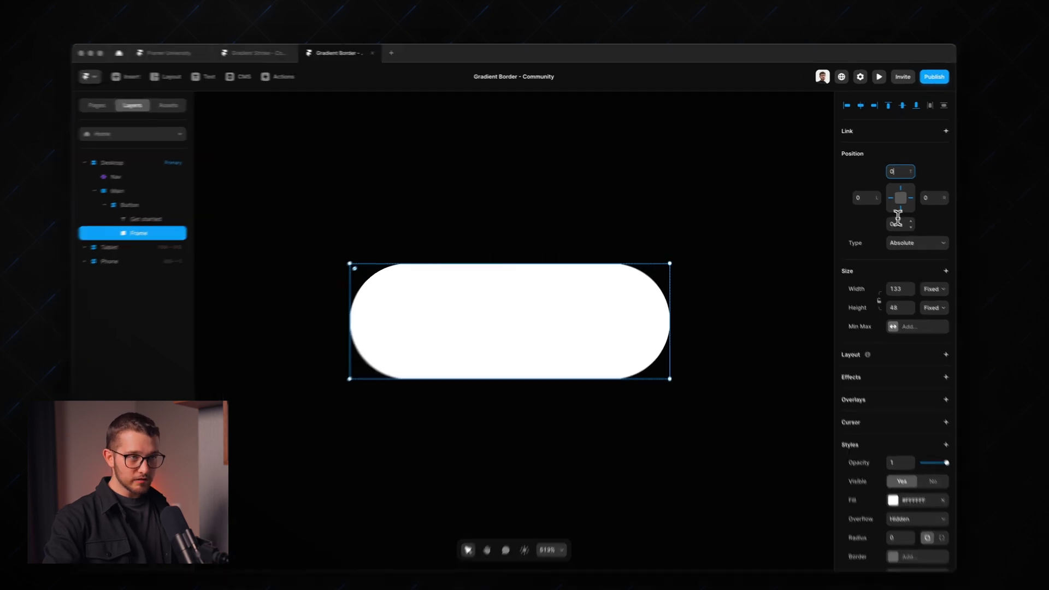
{"action": "left_click", "coordinate": [863, 192]}
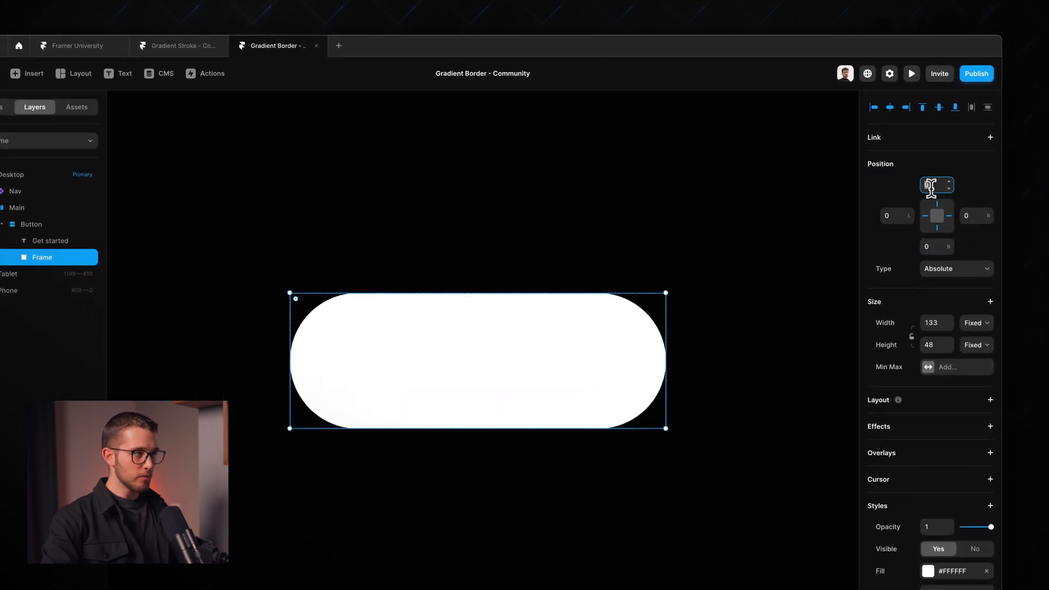
Step: Rename the button's inner Frame layer to 'Border'
{"action": "left_click", "coordinate": [62, 227]}
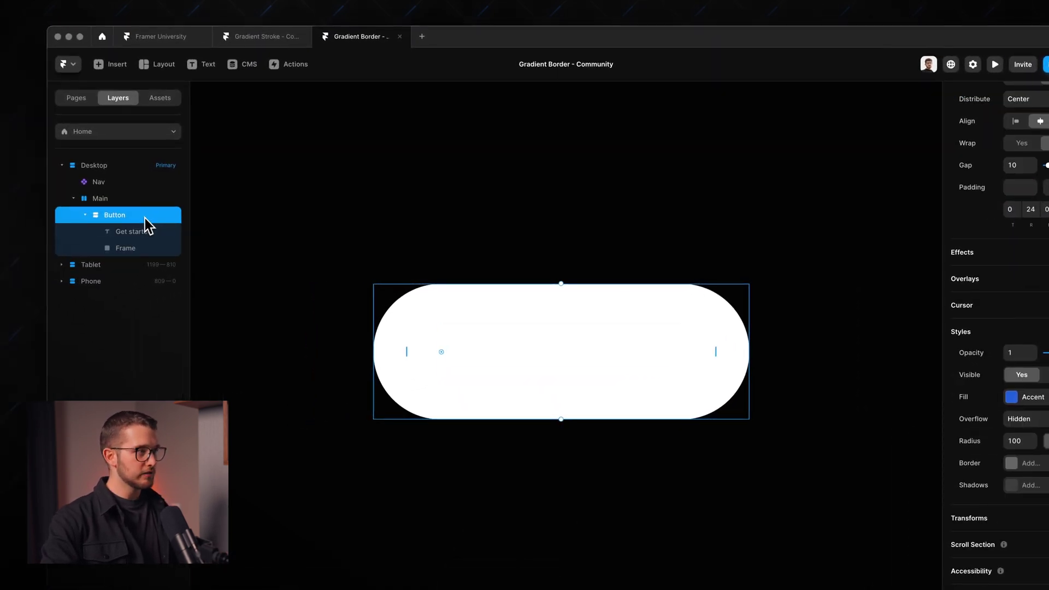
{"action": "left_click", "coordinate": [132, 247]}
{"action": "double_click", "coordinate": [146, 249]}
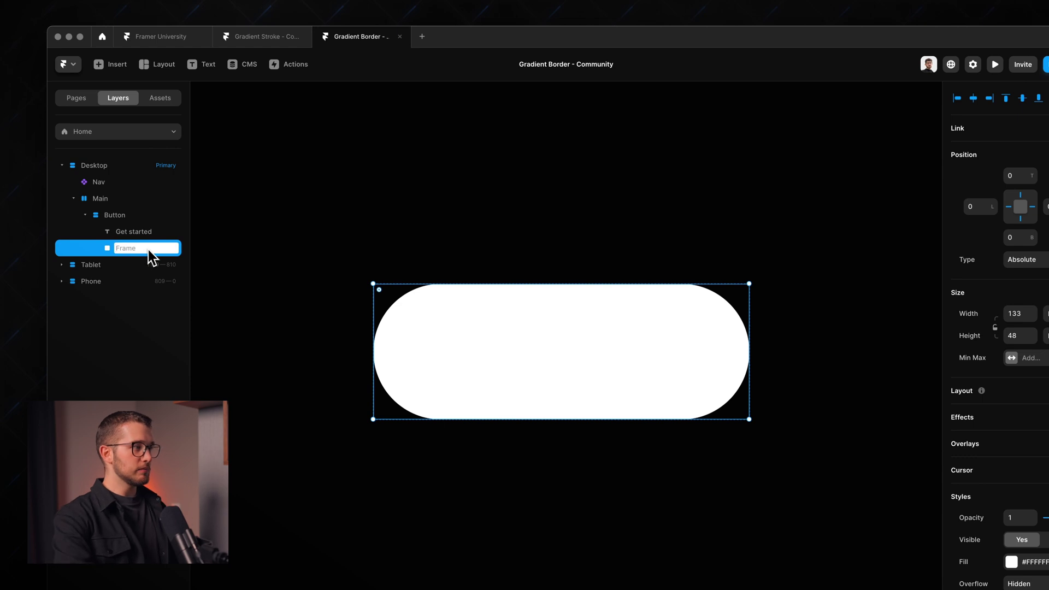
{"action": "type", "text": "Border"}
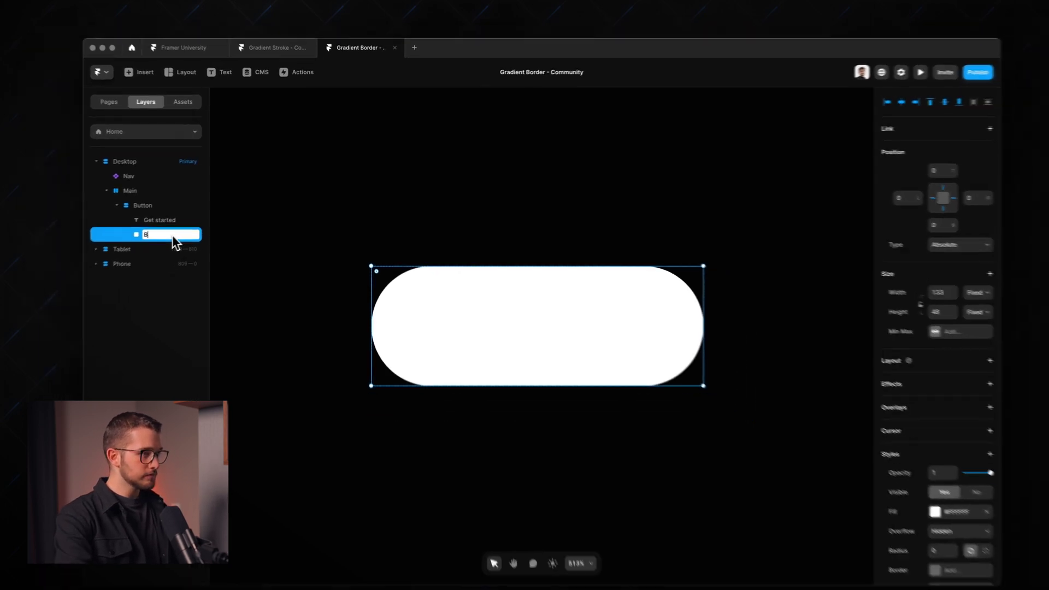
{"action": "key", "text": "Return"}
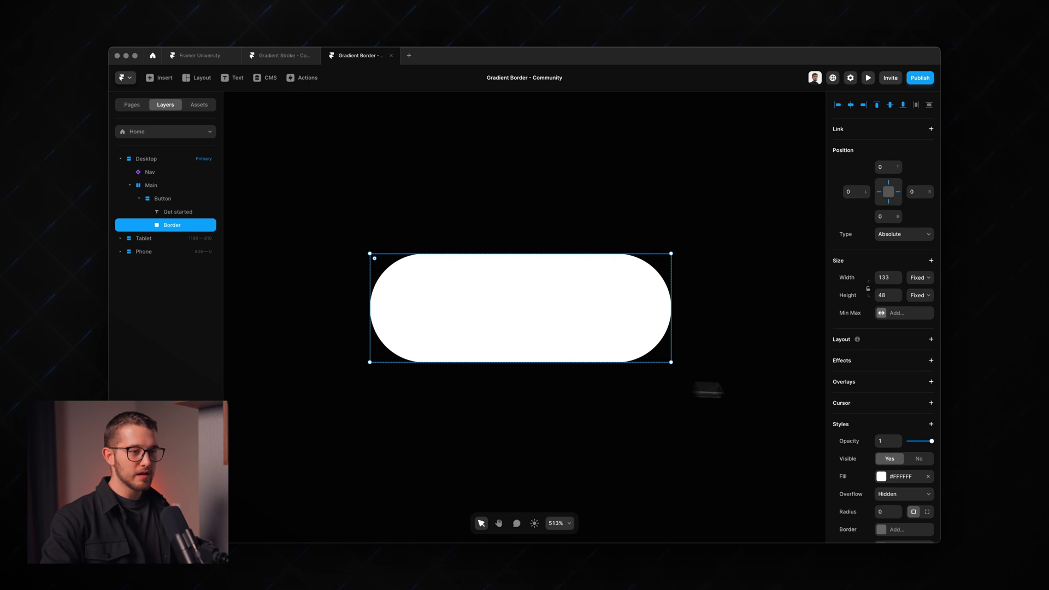
Step: Change the Border fill from white to grey #5E5E5E
{"action": "scroll", "coordinate": [857, 452], "scroll_direction": "down", "scroll_amount": 5}
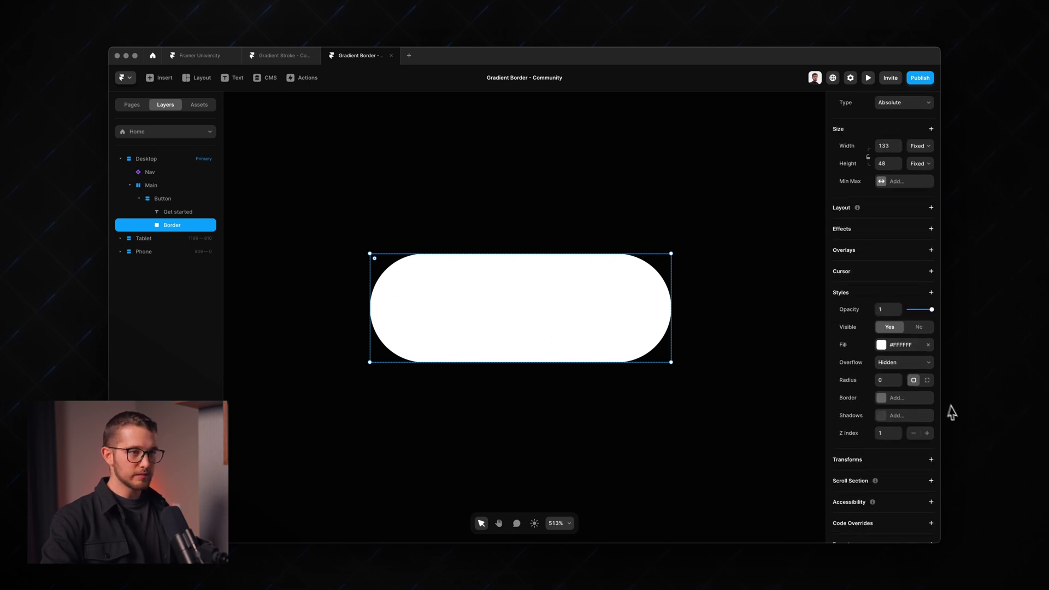
{"action": "left_click", "coordinate": [902, 344]}
{"action": "left_click_drag", "start_coordinate": [712, 290], "coordinate": [705, 332]}
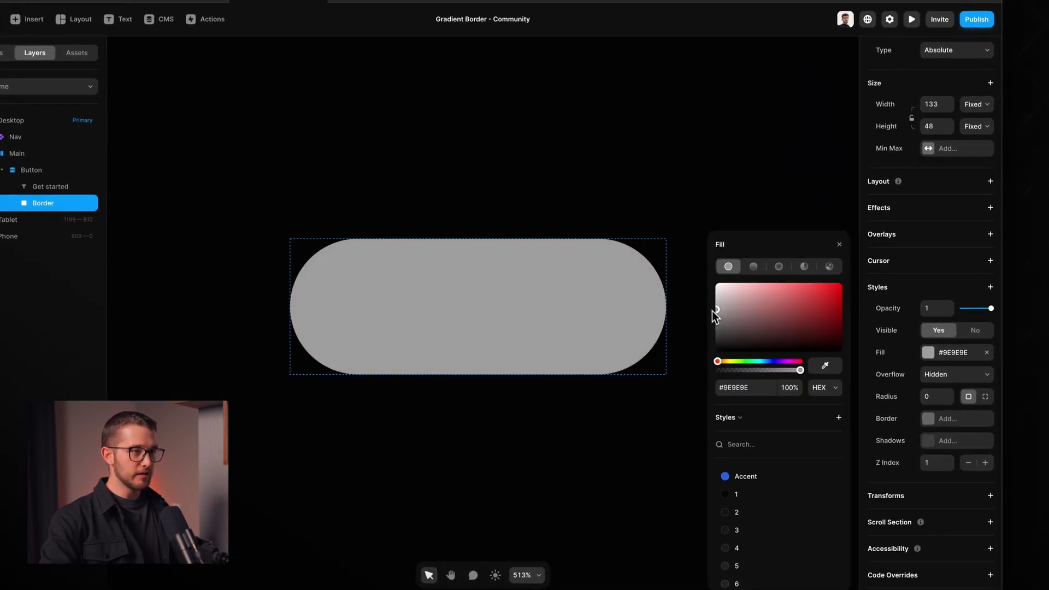
{"action": "left_click", "coordinate": [840, 246]}
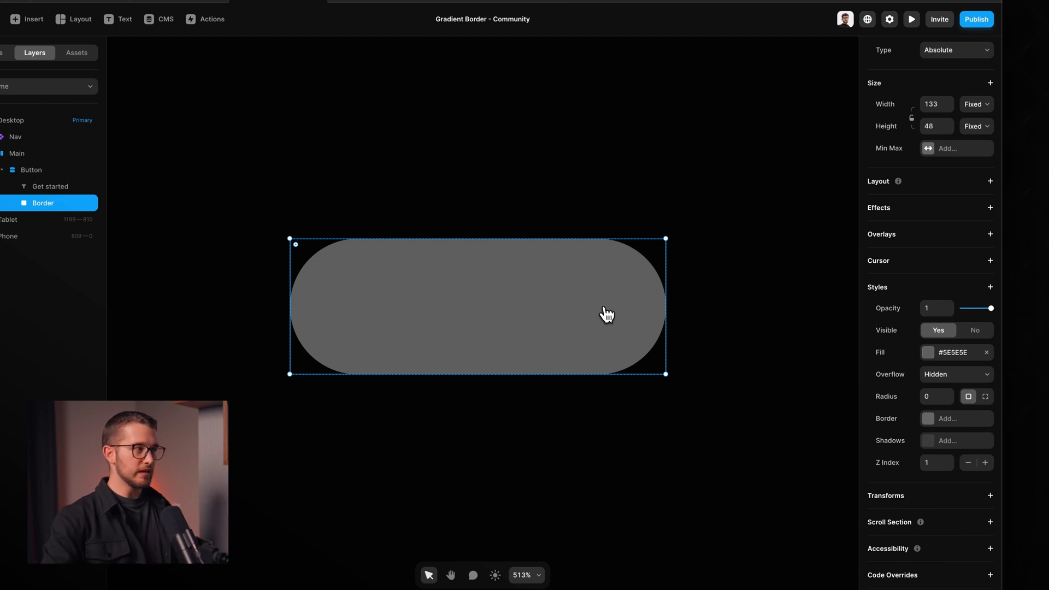
{"action": "left_click", "coordinate": [36, 187]}
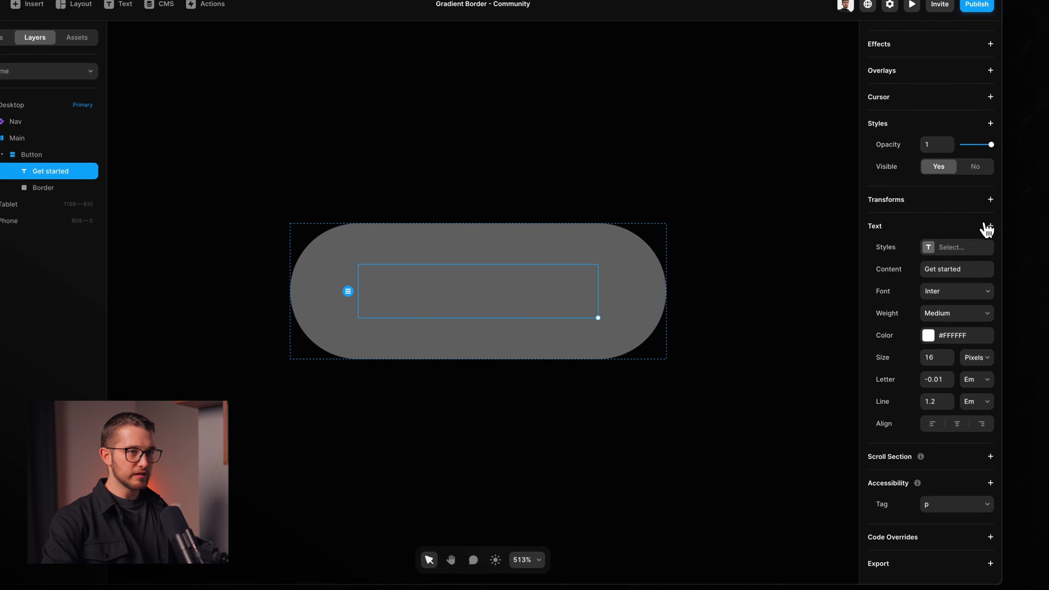
Step: Add a Z Index style of 4 to the Get started text
{"action": "left_click", "coordinate": [989, 227]}
{"action": "key", "text": "Escape"}
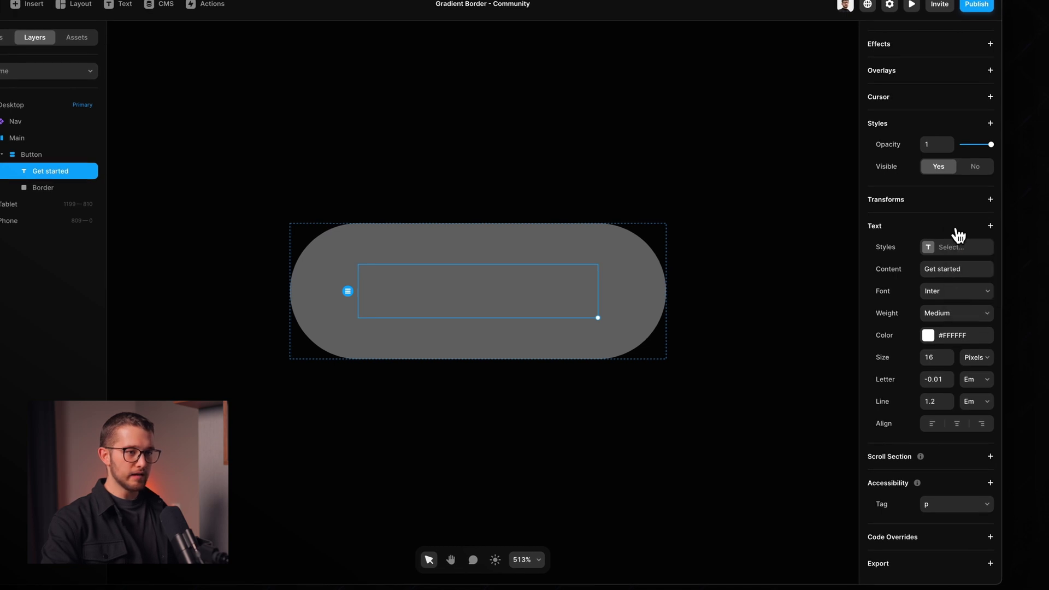
{"action": "scroll", "coordinate": [959, 235], "scroll_direction": "up", "scroll_amount": 5}
{"action": "scroll", "coordinate": [929, 445], "scroll_direction": "down", "scroll_amount": 1}
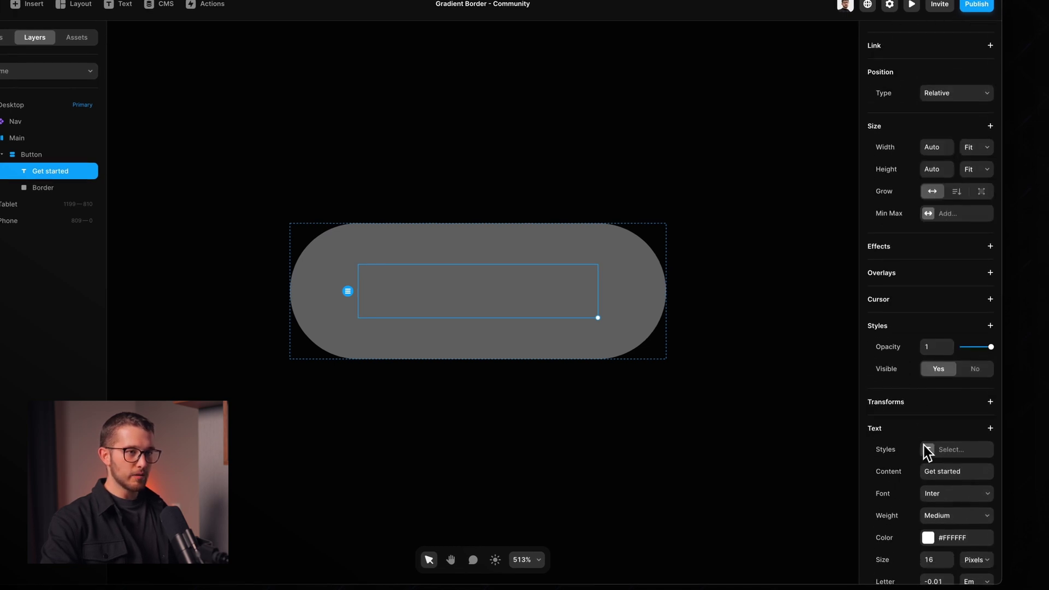
{"action": "left_click", "coordinate": [990, 302]}
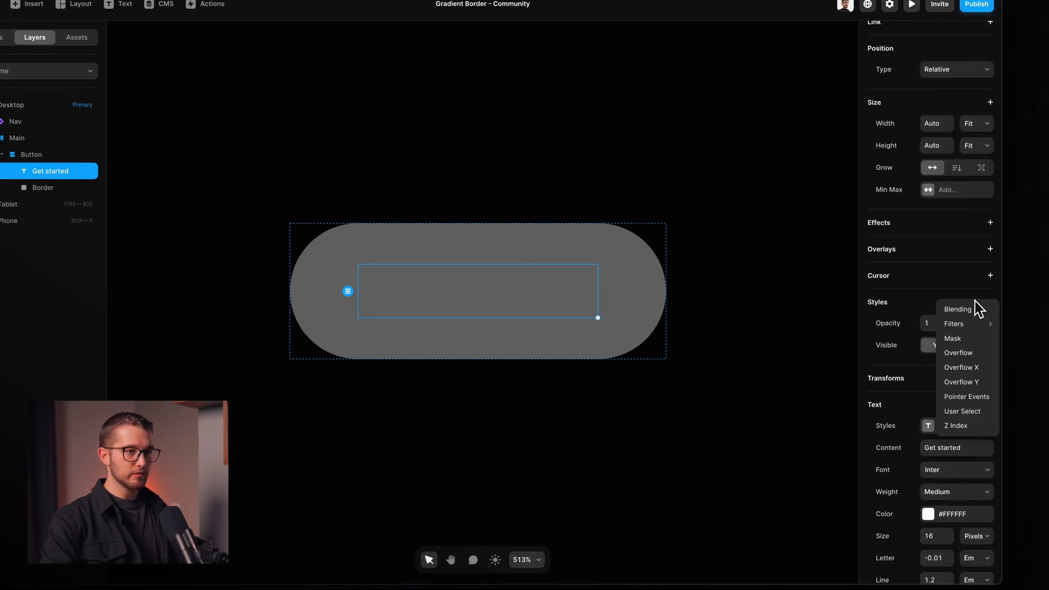
{"action": "left_click", "coordinate": [961, 426]}
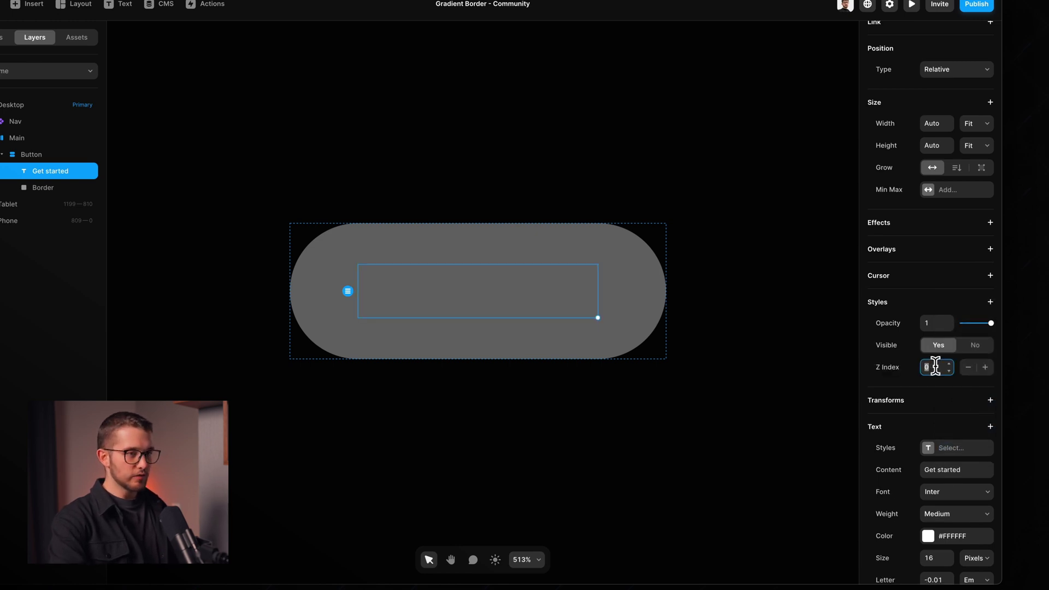
{"action": "type", "text": "4"}
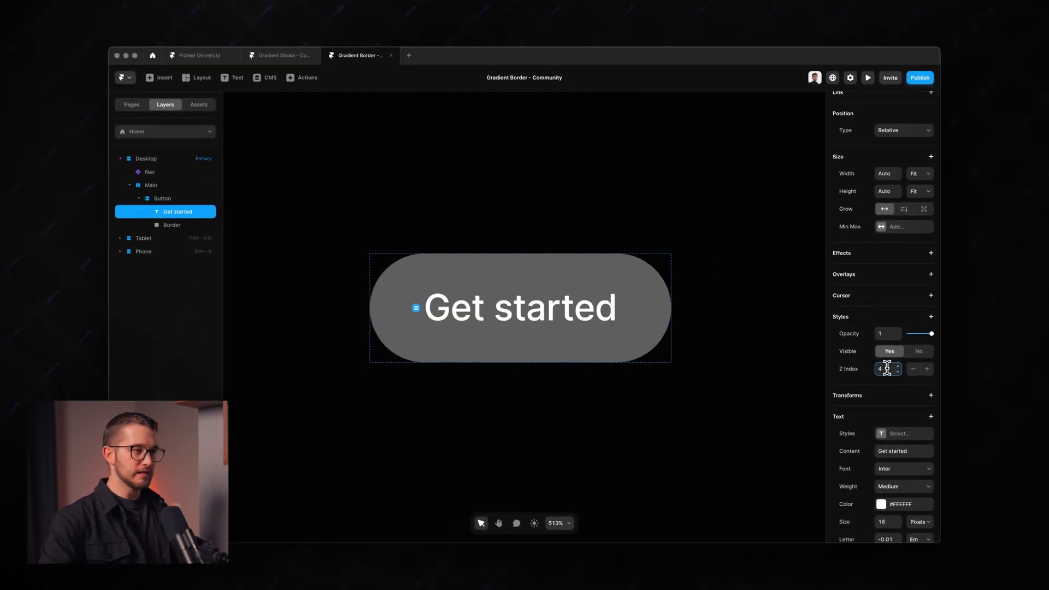
Step: Set the Border layer's Z Index to 1
{"action": "left_click", "coordinate": [159, 224]}
{"action": "left_click", "coordinate": [882, 433]}
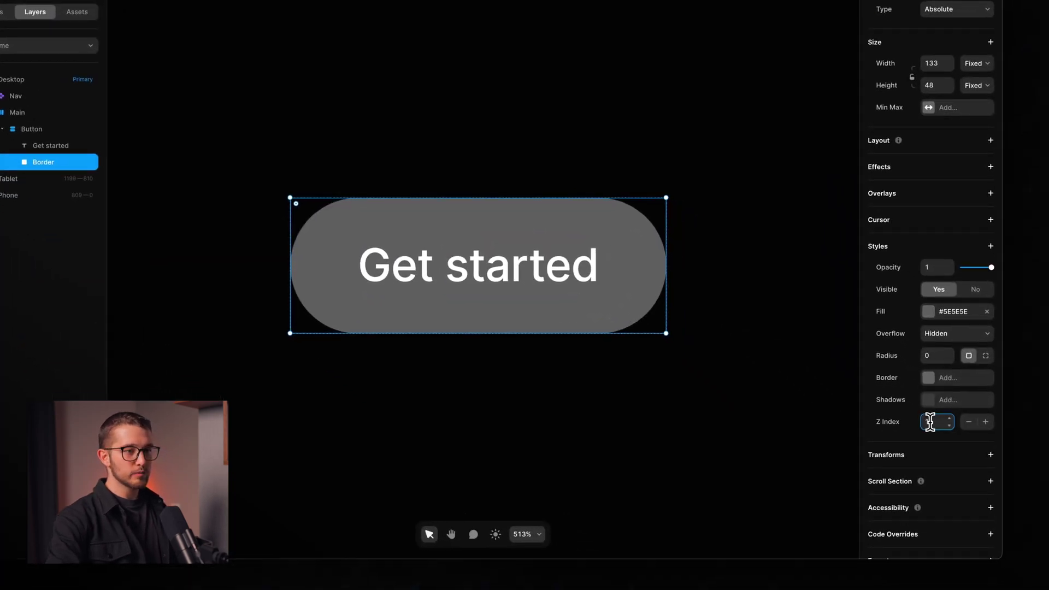
{"action": "type", "text": "1"}
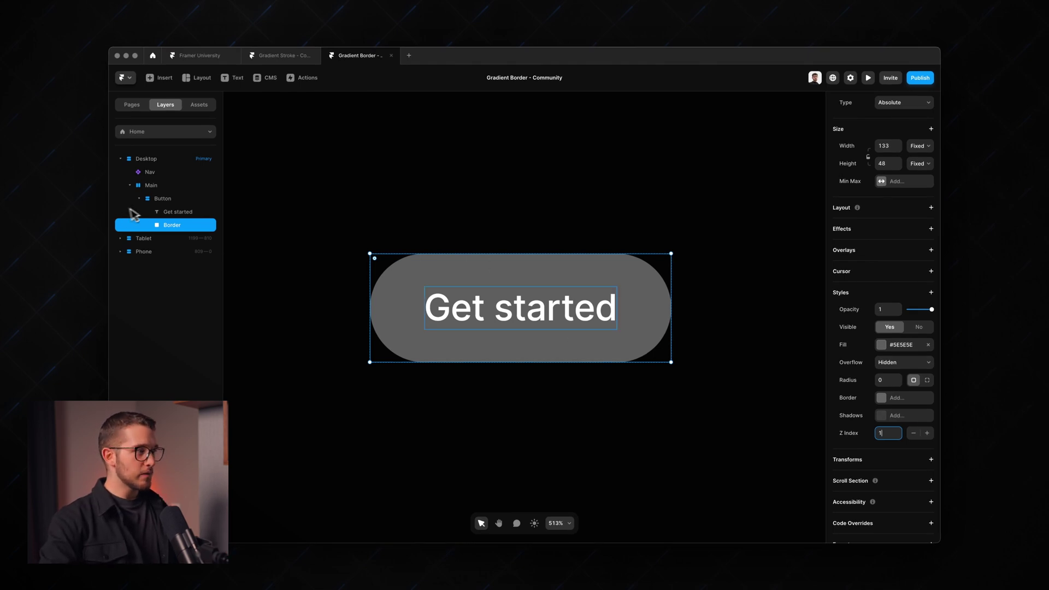
Step: Give the Border a diagonal linear gradient fill starting from white and ending dark grey
{"action": "left_click", "coordinate": [174, 224]}
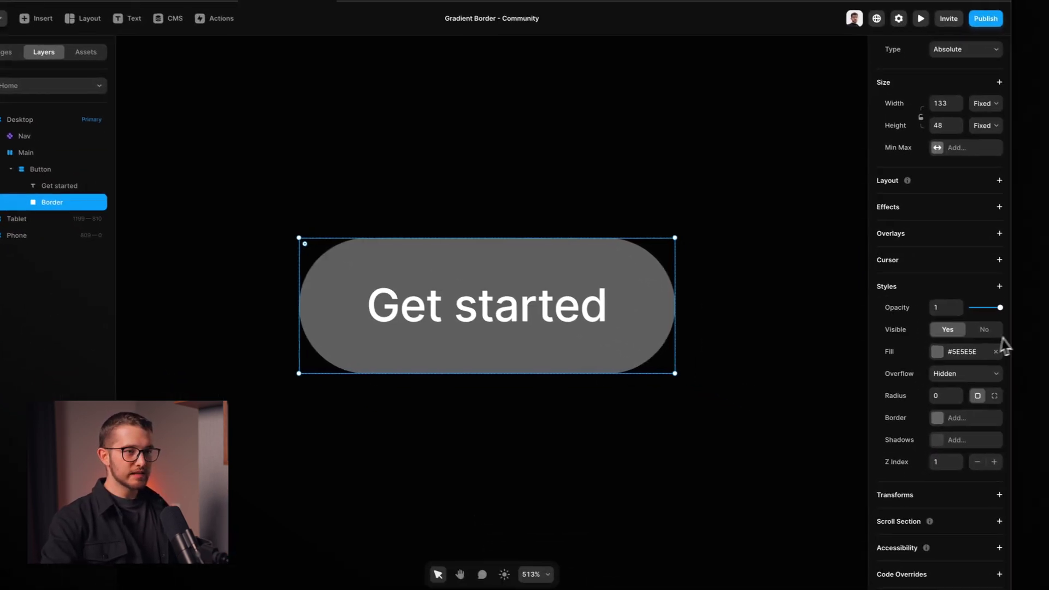
{"action": "left_click", "coordinate": [957, 351]}
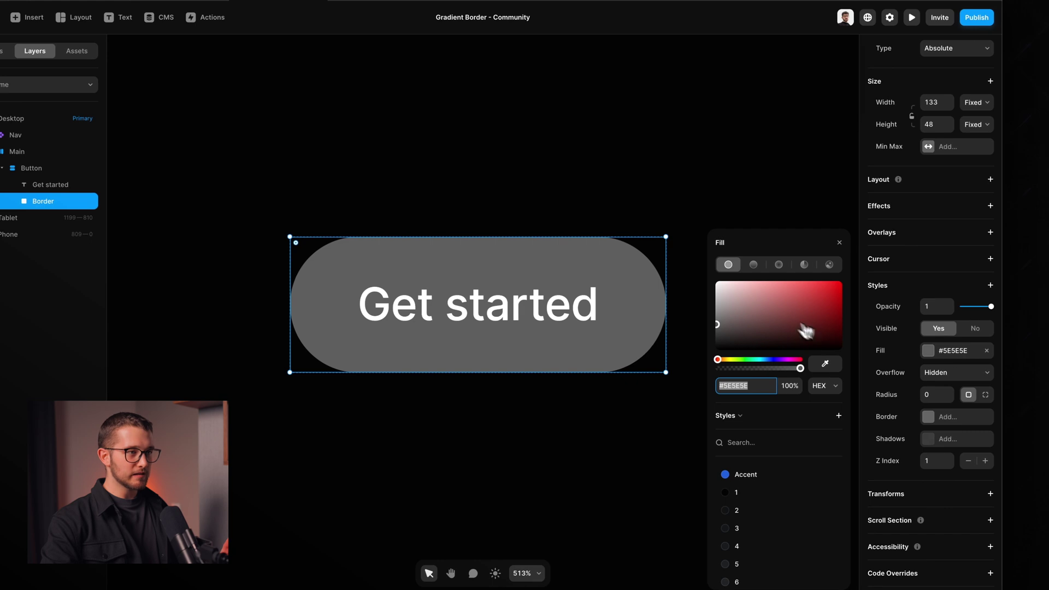
{"action": "left_click", "coordinate": [753, 265]}
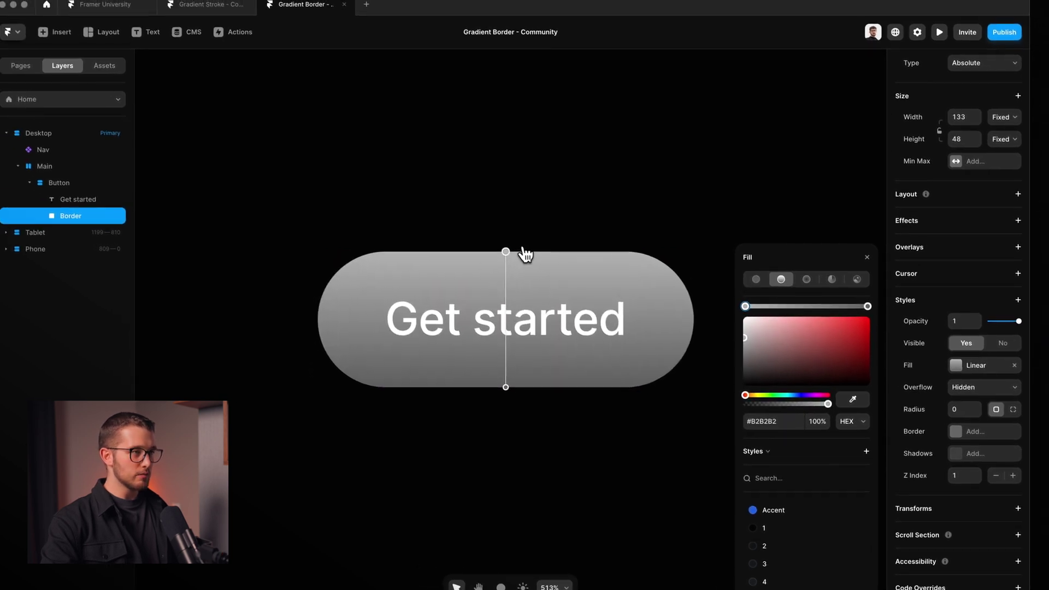
{"action": "left_click_drag", "start_coordinate": [512, 246], "coordinate": [382, 262]}
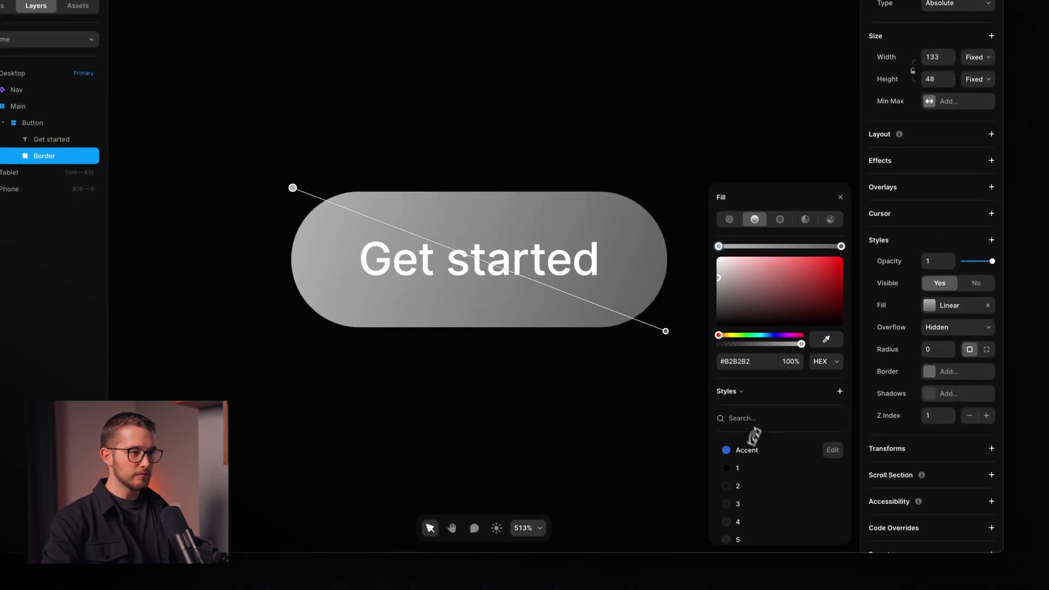
{"action": "scroll", "coordinate": [767, 453], "scroll_direction": "down", "scroll_amount": 5}
{"action": "scroll", "coordinate": [758, 307], "scroll_direction": "up", "scroll_amount": 5}
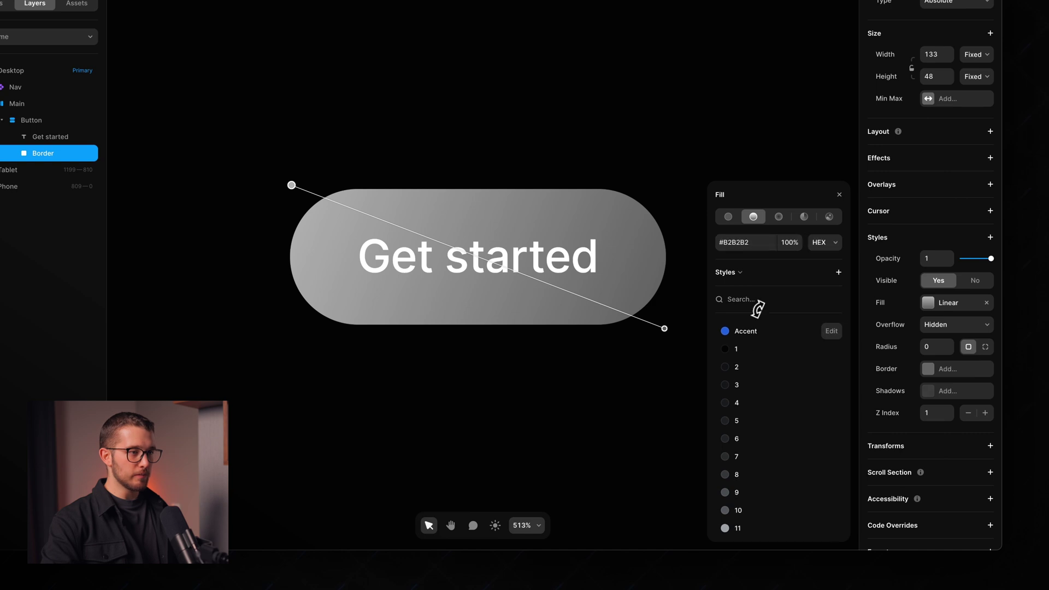
{"action": "left_click", "coordinate": [759, 327]}
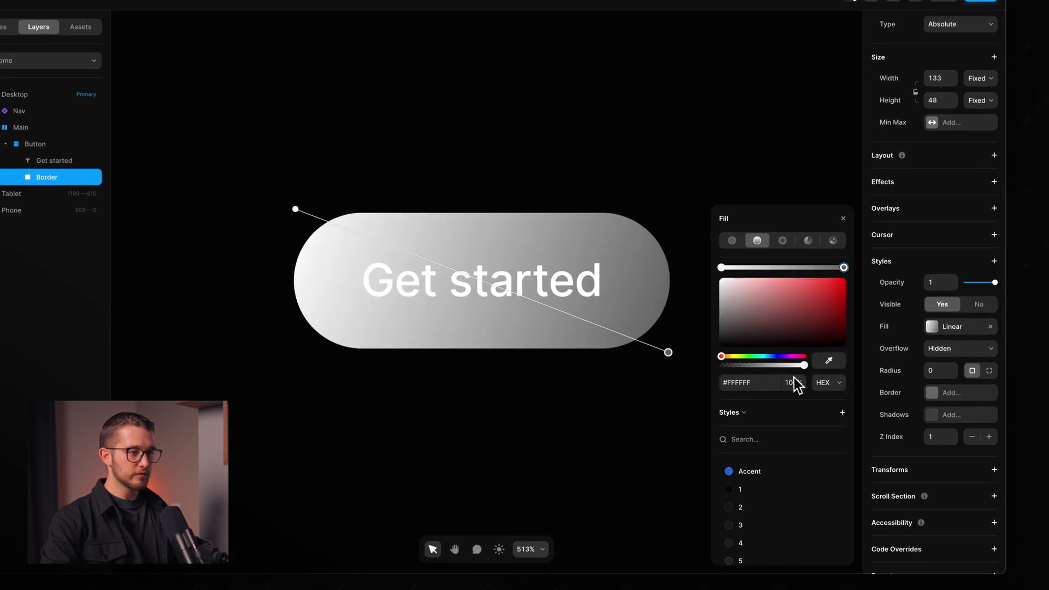
{"action": "scroll", "coordinate": [766, 457], "scroll_direction": "down", "scroll_amount": 5}
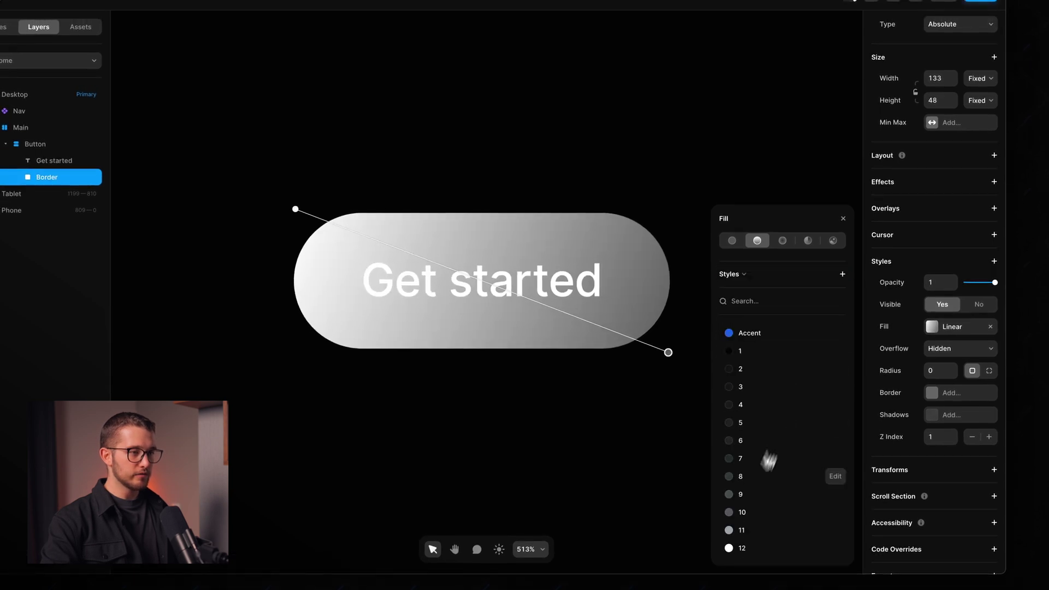
{"action": "key", "text": "Escape"}
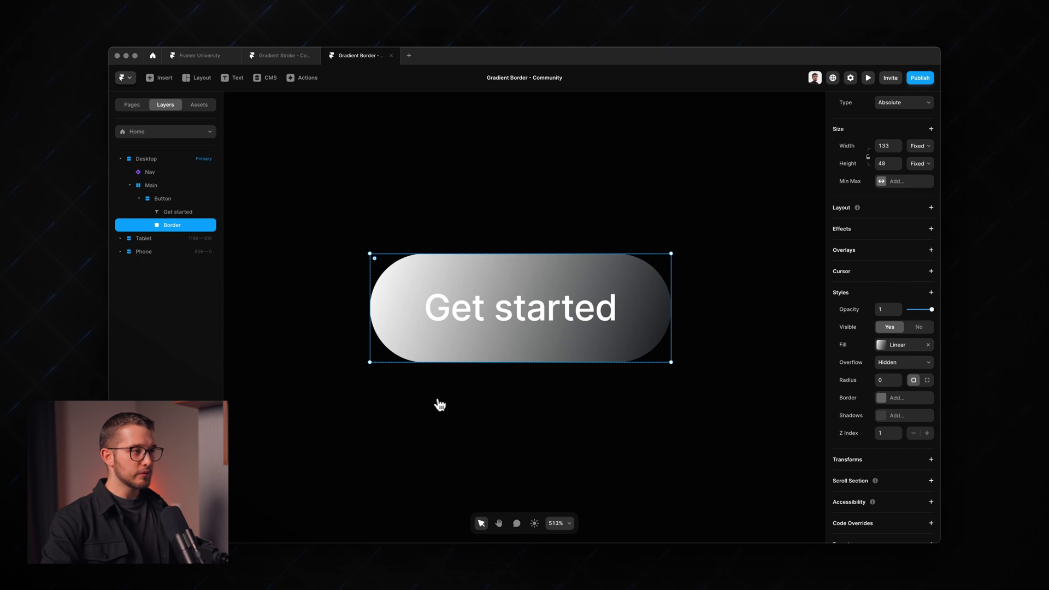
Step: Draw a new frame and paste it inside the Button layer
{"action": "key", "text": "f"}
{"action": "left_click_drag", "start_coordinate": [446, 384], "coordinate": [637, 455]}
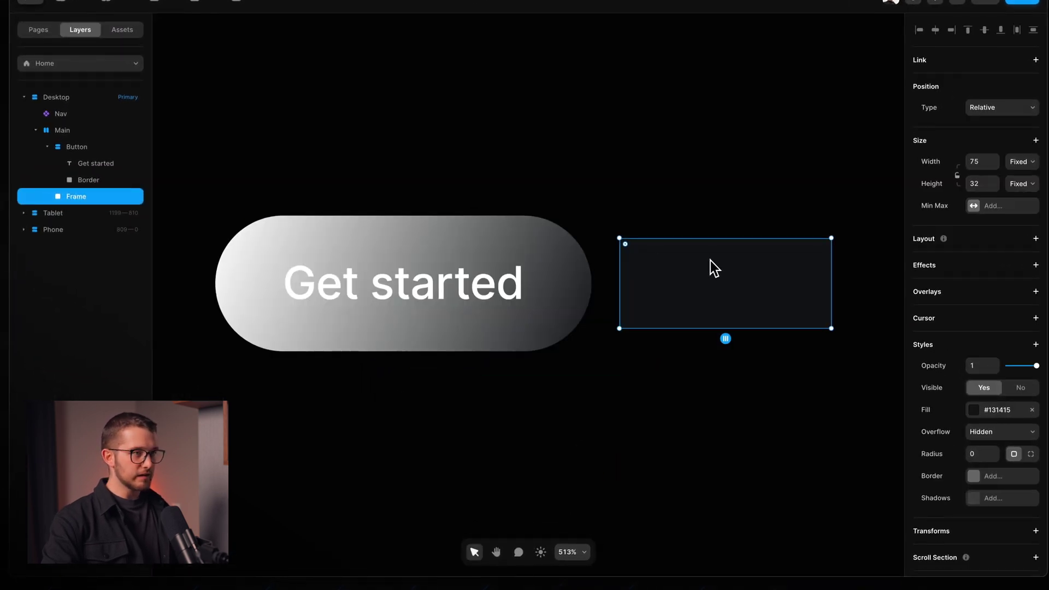
{"action": "key", "text": "super+x"}
{"action": "left_click", "coordinate": [567, 235]}
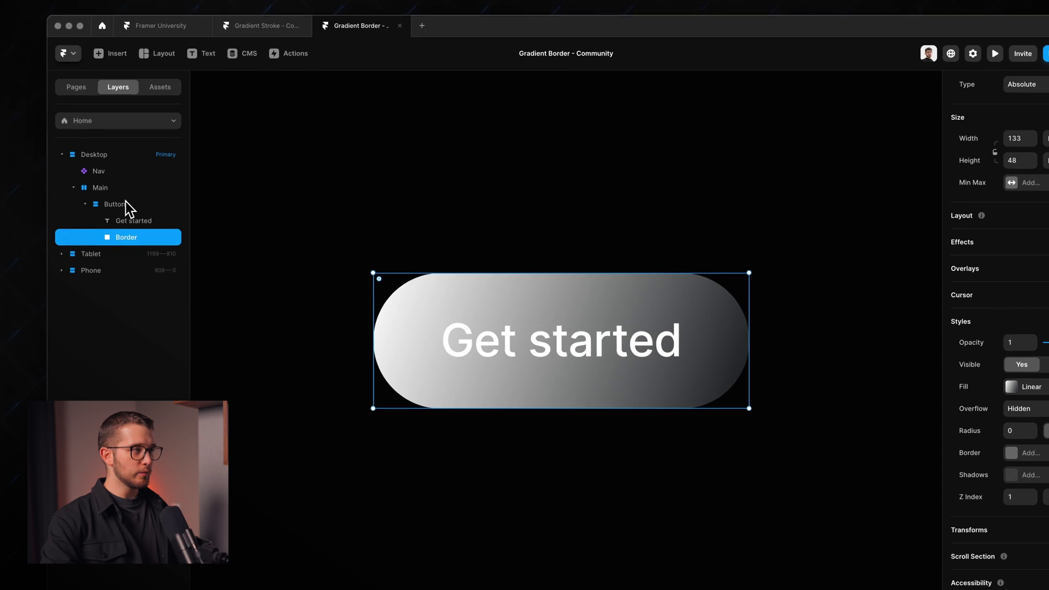
{"action": "left_click", "coordinate": [126, 203]}
{"action": "key", "text": "super+v"}
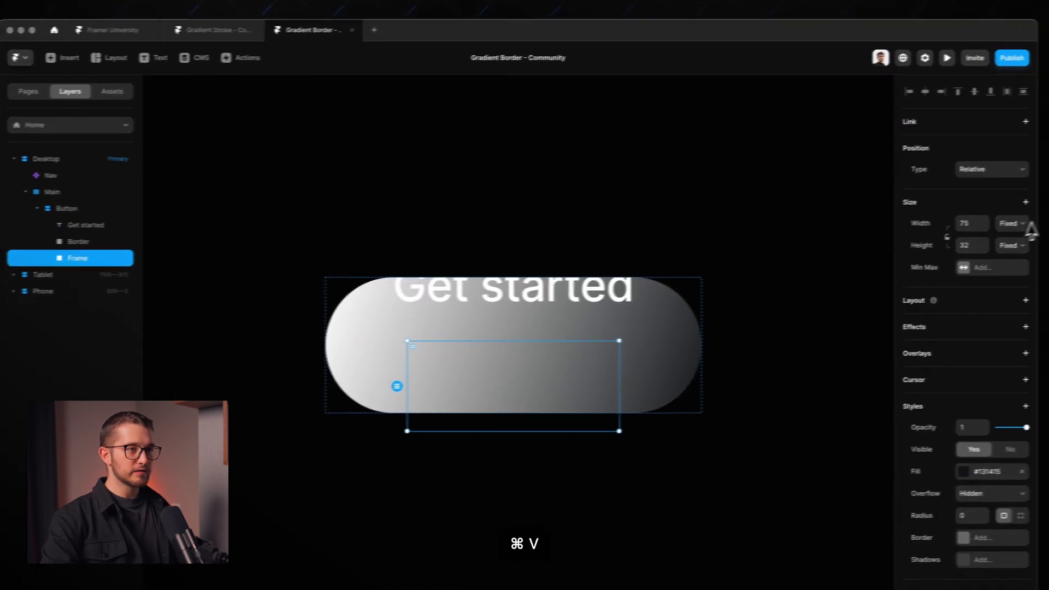
Step: Make the new frame absolute, centre it, and inset it 1 on every side
{"action": "left_click", "coordinate": [986, 164]}
{"action": "left_click", "coordinate": [985, 171]}
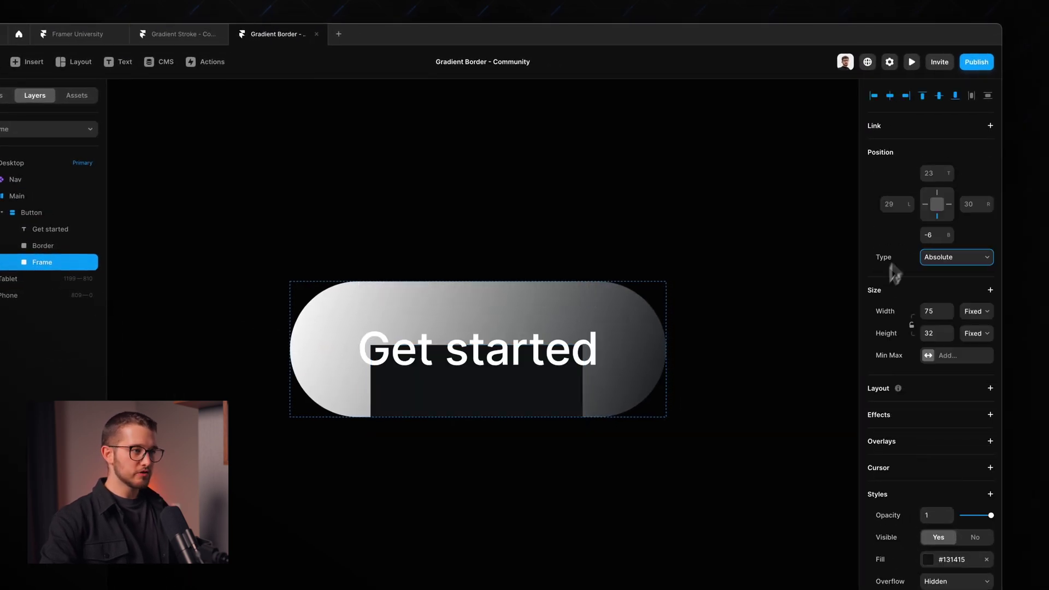
{"action": "key", "text": "alt+v"}
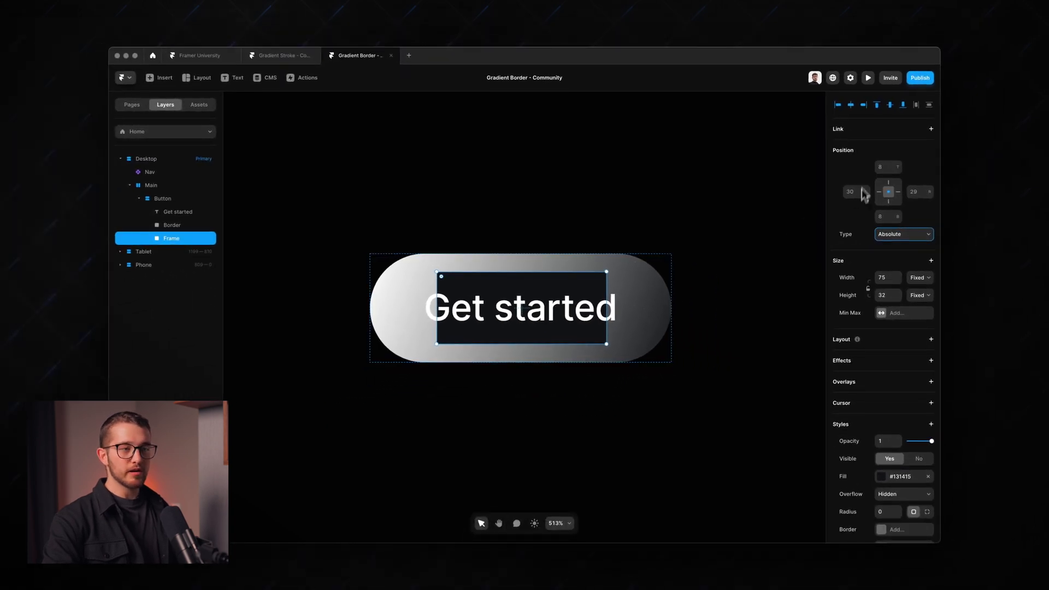
{"action": "left_click", "coordinate": [885, 215]}
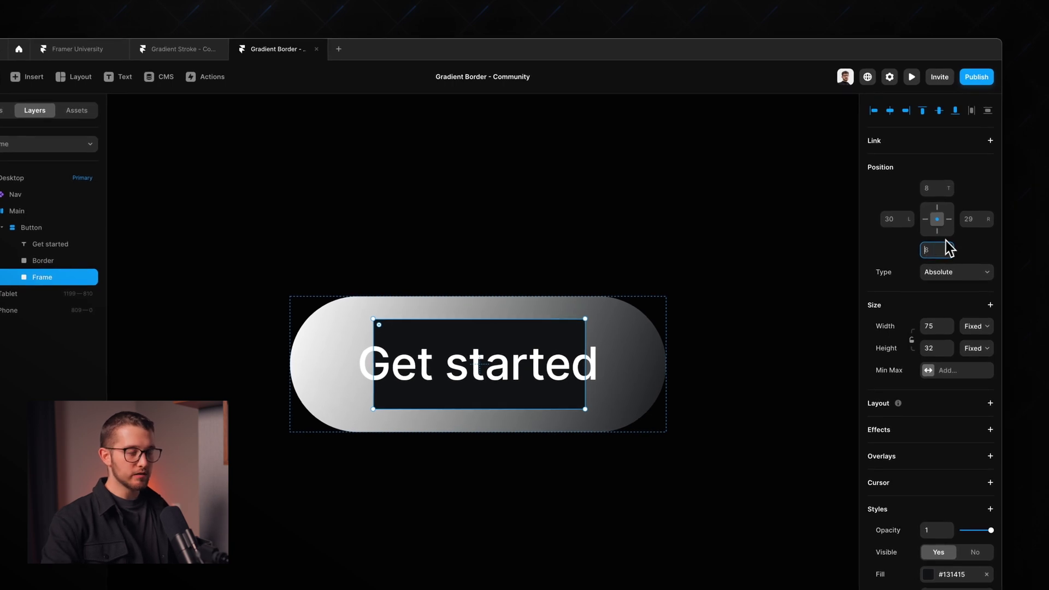
{"action": "left_click", "coordinate": [969, 220]}
{"action": "type", "text": "1"}
{"action": "key", "text": "Return"}
{"action": "left_click", "coordinate": [897, 218]}
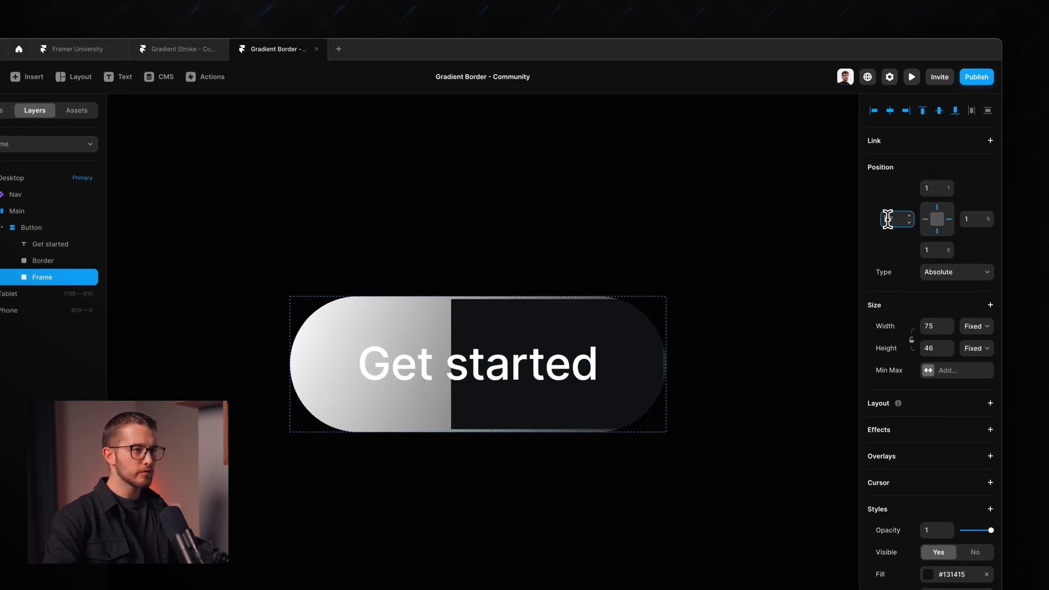
{"action": "type", "text": "1"}
{"action": "key", "text": "Return"}
Step: Set the button's inner Frame corner radius to 107
{"action": "left_click", "coordinate": [486, 261]}
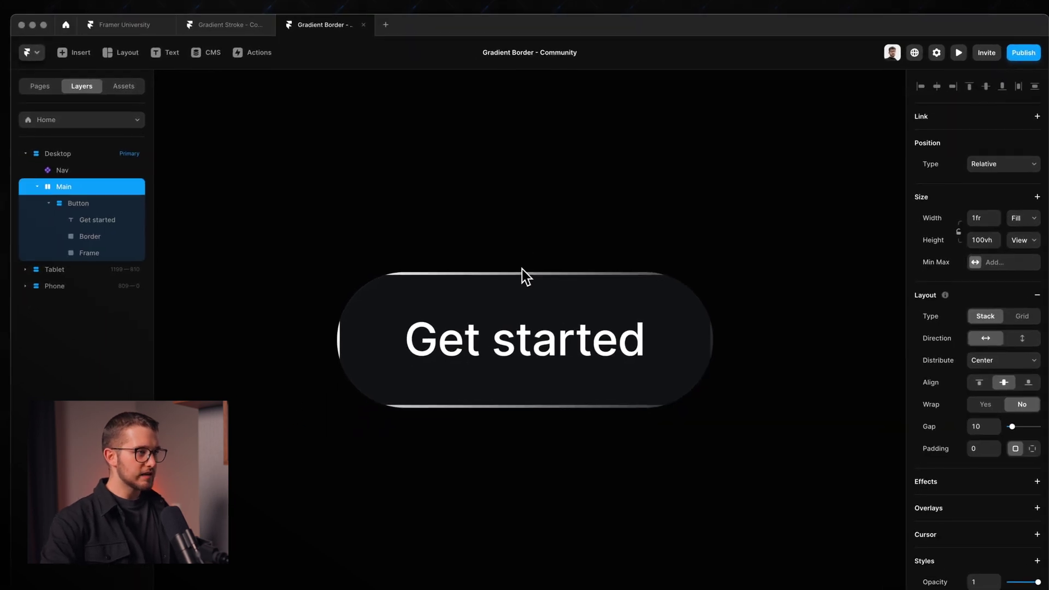
{"action": "scroll", "coordinate": [476, 293], "scroll_direction": "up", "scroll_amount": 5}
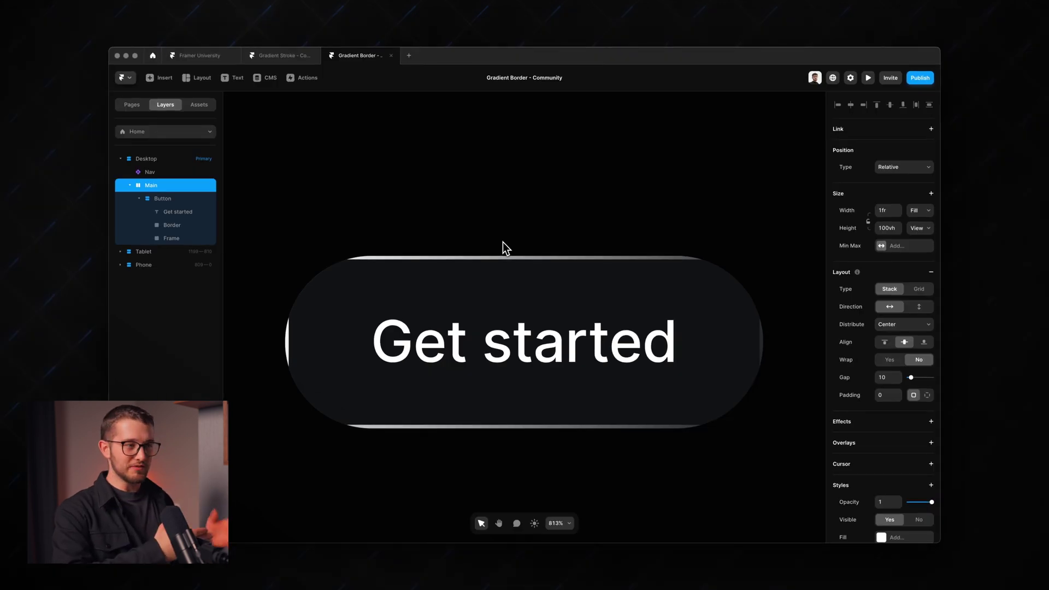
{"action": "left_click", "coordinate": [504, 274]}
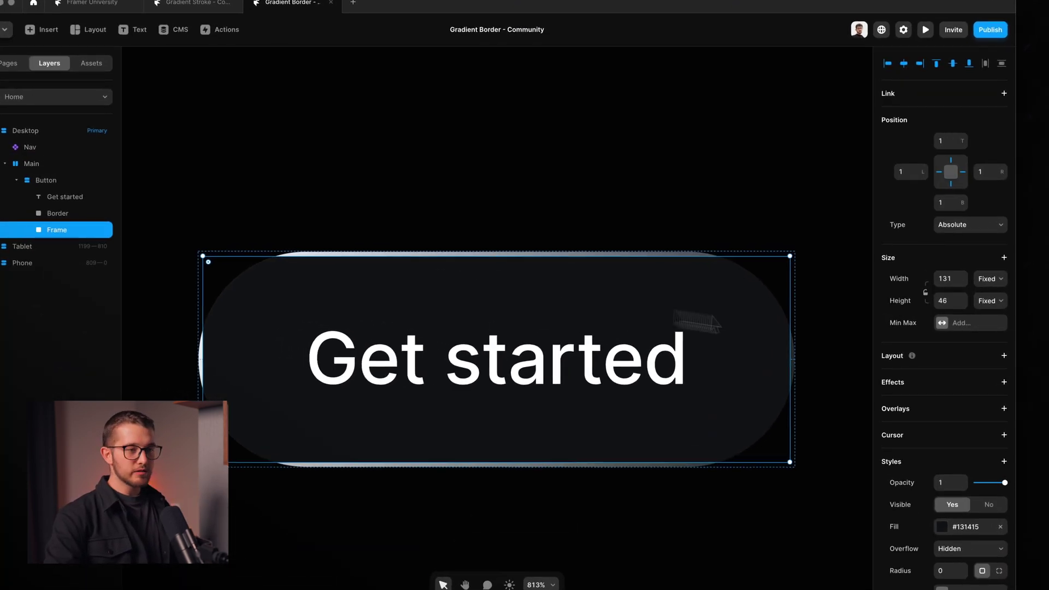
{"action": "scroll", "coordinate": [915, 437], "scroll_direction": "down", "scroll_amount": 2}
{"action": "left_click_drag", "start_coordinate": [954, 473], "coordinate": [955, 417]}
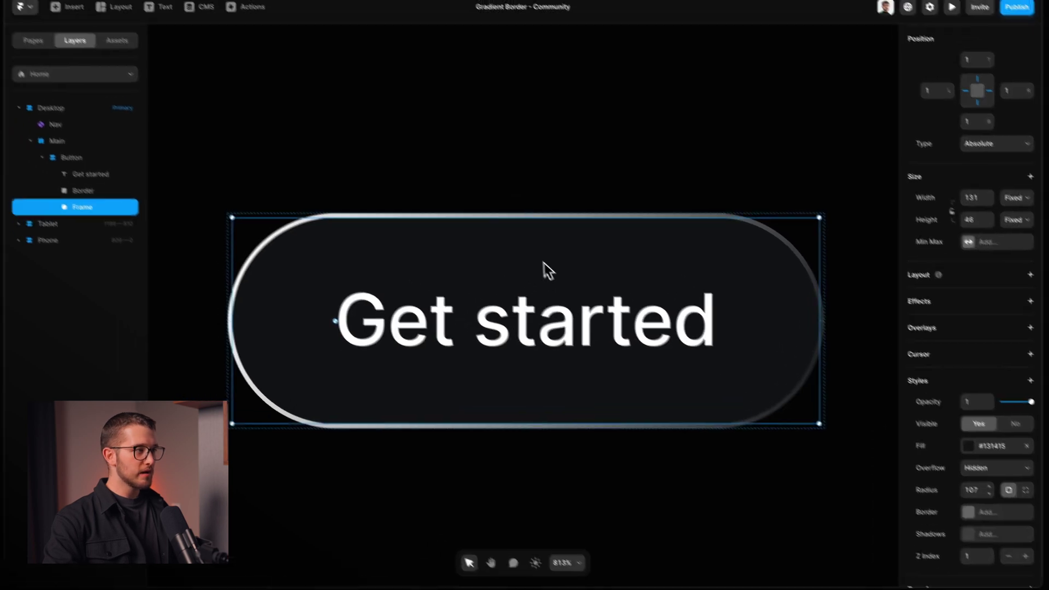
Step: Rename the frame 'BG' and darken its fill to #0D0D0D
{"action": "double_click", "coordinate": [105, 211]}
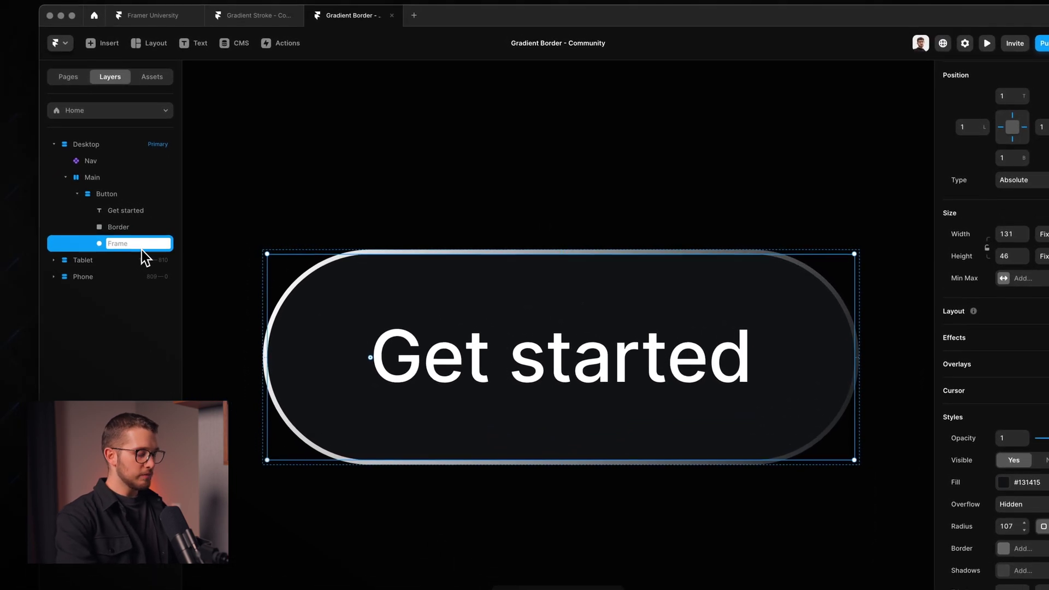
{"action": "type", "text": "BG"}
{"action": "key", "text": "Return"}
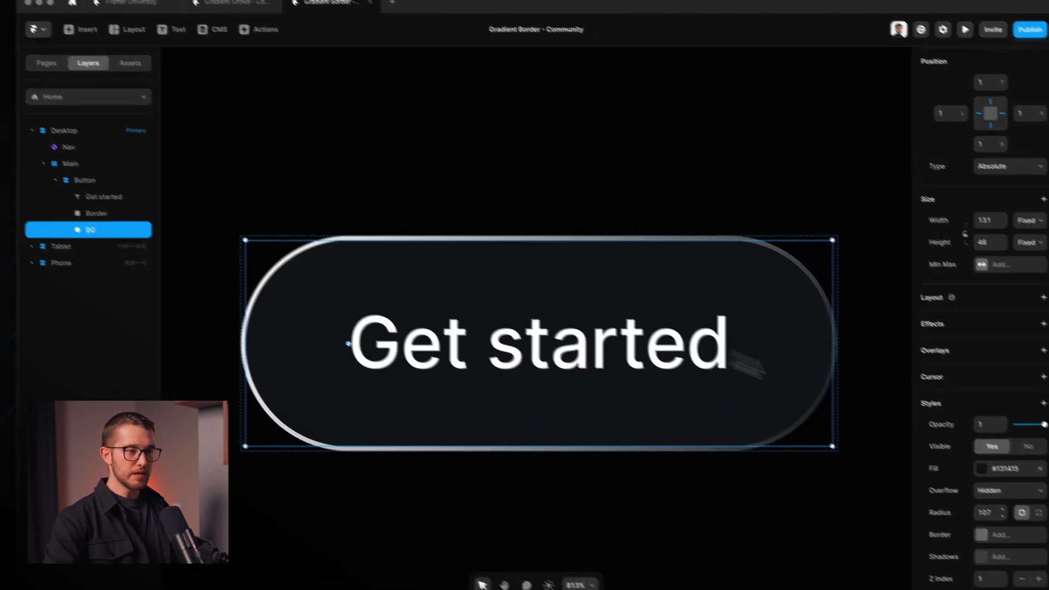
{"action": "left_click", "coordinate": [938, 436]}
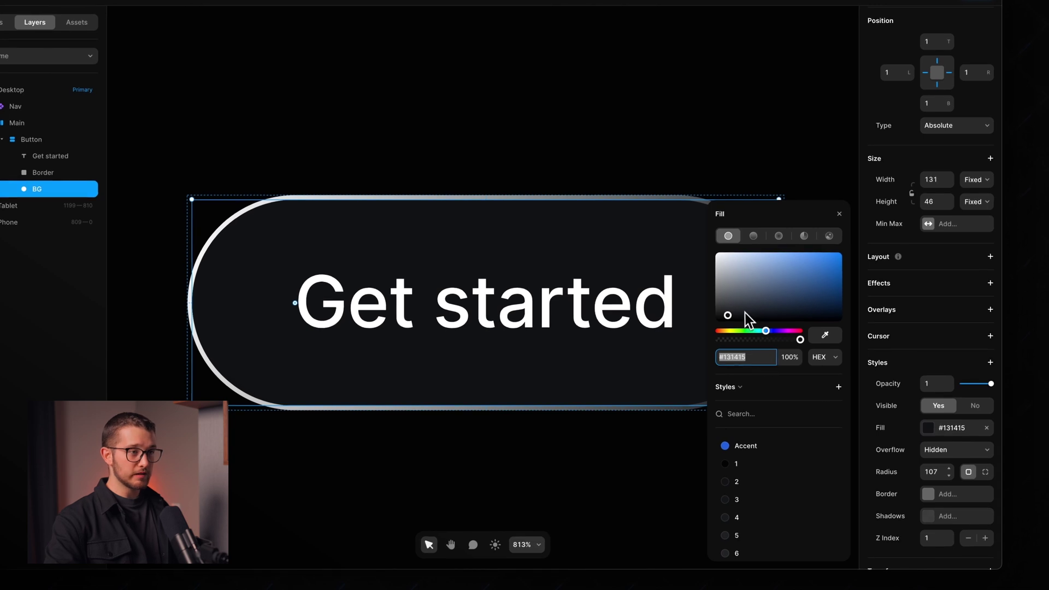
{"action": "left_click_drag", "start_coordinate": [750, 320], "coordinate": [698, 358]}
{"action": "scroll", "coordinate": [487, 378], "scroll_direction": "down", "scroll_amount": 3}
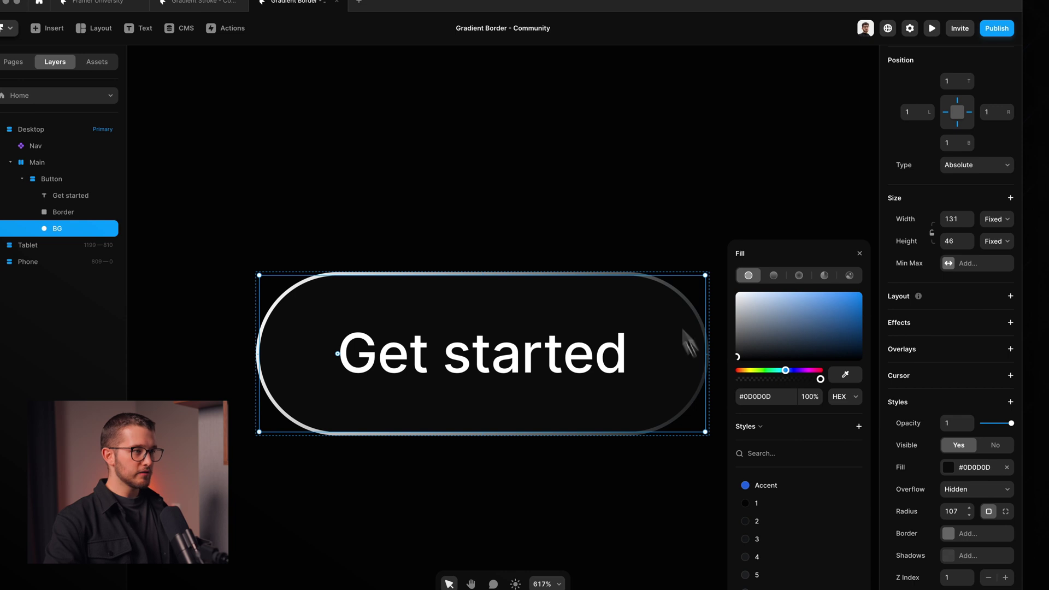
{"action": "left_click", "coordinate": [617, 178]}
{"action": "scroll", "coordinate": [617, 178], "scroll_direction": "down", "scroll_amount": 8}
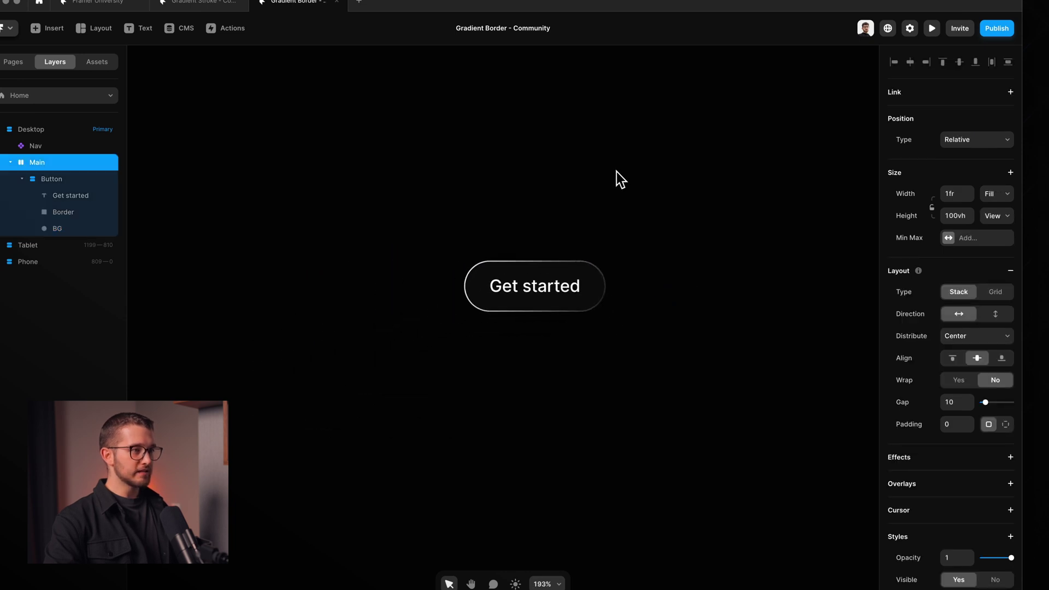
{"action": "scroll", "coordinate": [547, 268], "scroll_direction": "up", "scroll_amount": 6}
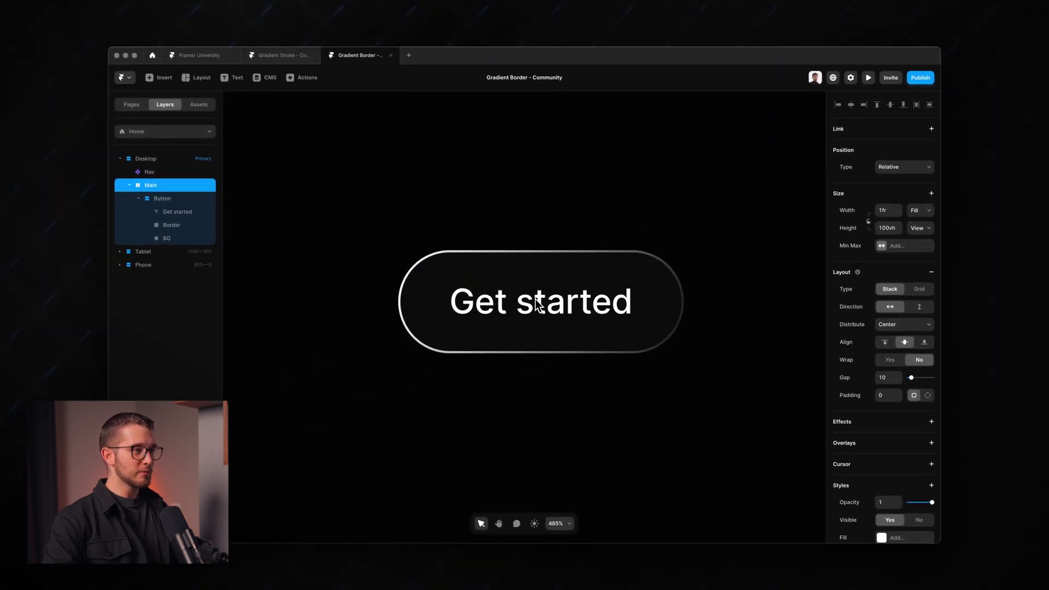
{"action": "scroll", "coordinate": [536, 299], "scroll_direction": "up", "scroll_amount": 3}
{"action": "key", "text": "super+p"}
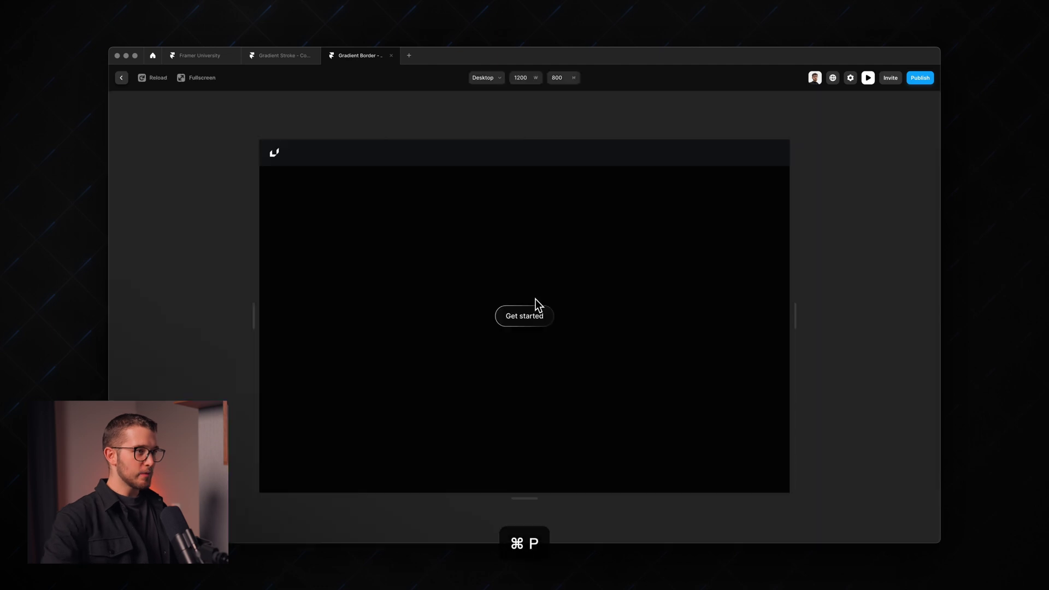
{"action": "key", "text": "super+p"}
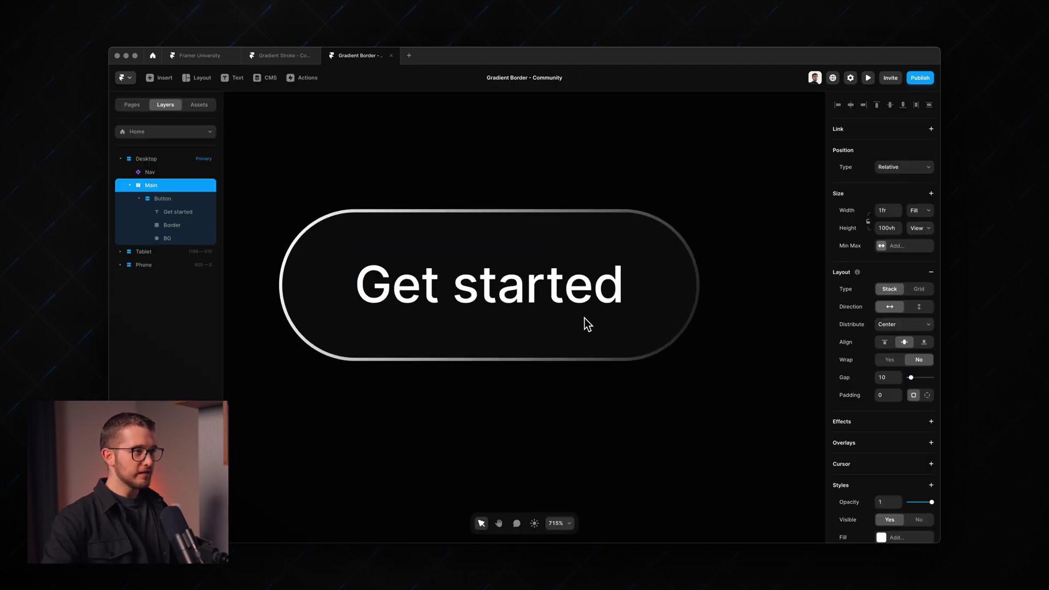
{"action": "scroll", "coordinate": [585, 318], "scroll_direction": "left", "scroll_amount": 2}
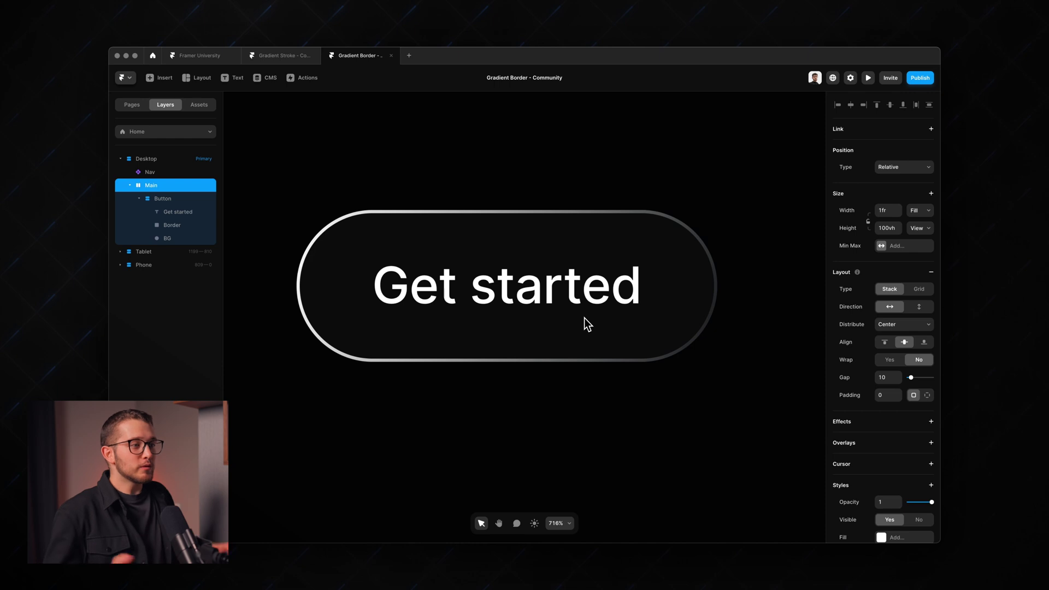
Step: Convert the Button layer into a component named Button with Create Component
{"action": "left_click", "coordinate": [629, 252]}
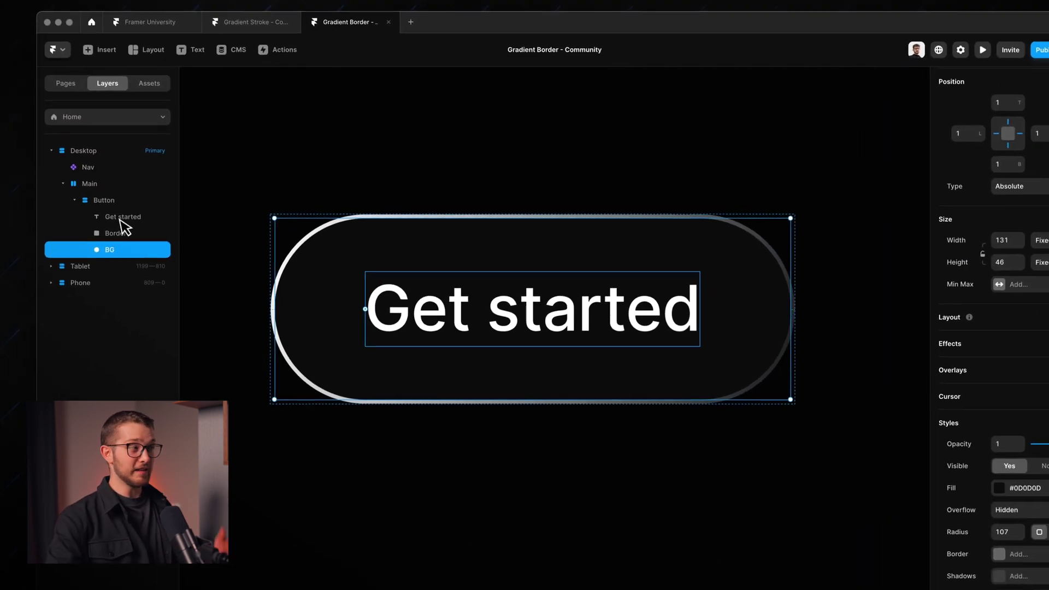
{"action": "left_click", "coordinate": [182, 201]}
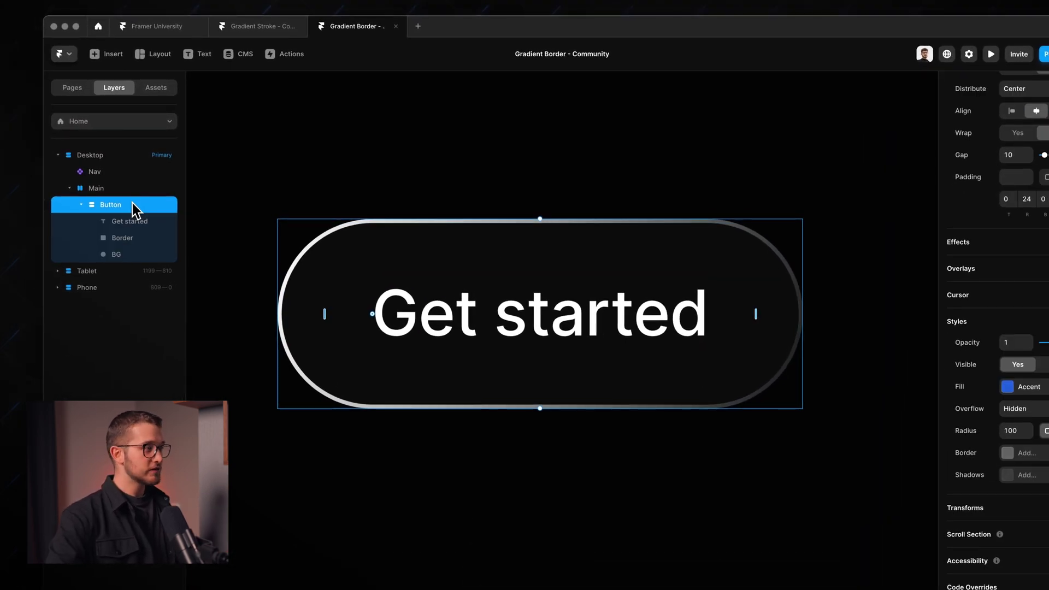
{"action": "right_click", "coordinate": [134, 208]}
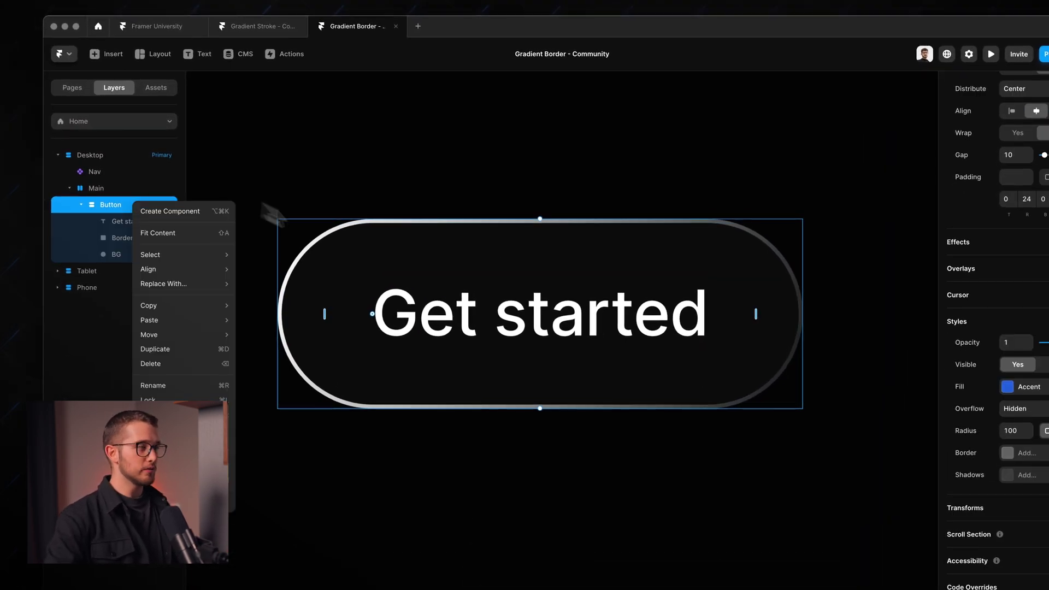
{"action": "left_click", "coordinate": [170, 211]}
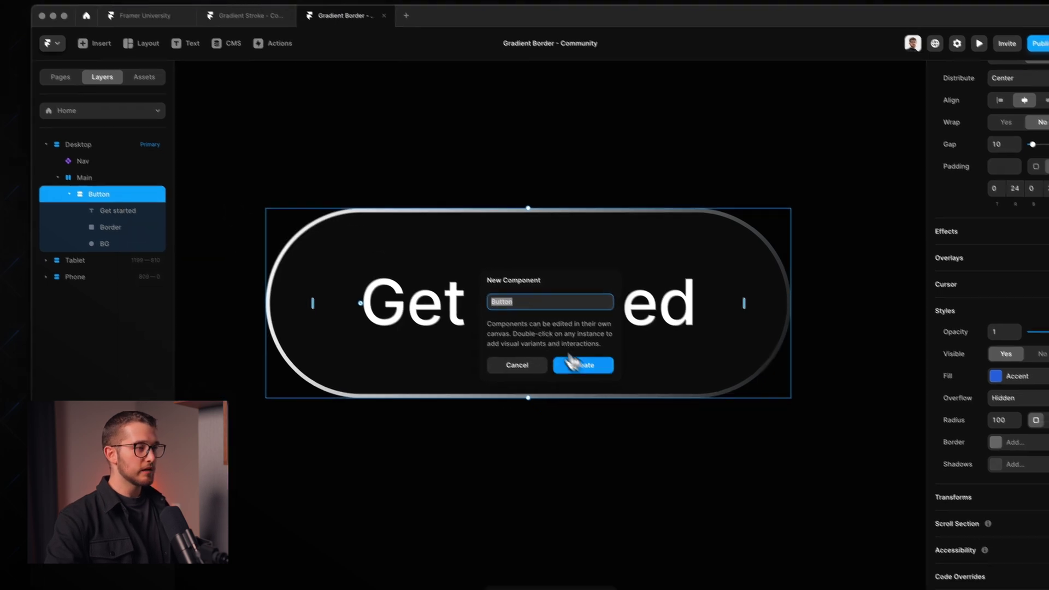
{"action": "left_click", "coordinate": [595, 375]}
Step: Add a Hover variant to the Button component from its primary variant
{"action": "scroll", "coordinate": [559, 316], "scroll_direction": "up", "scroll_amount": 5, "text": "ctrl"}
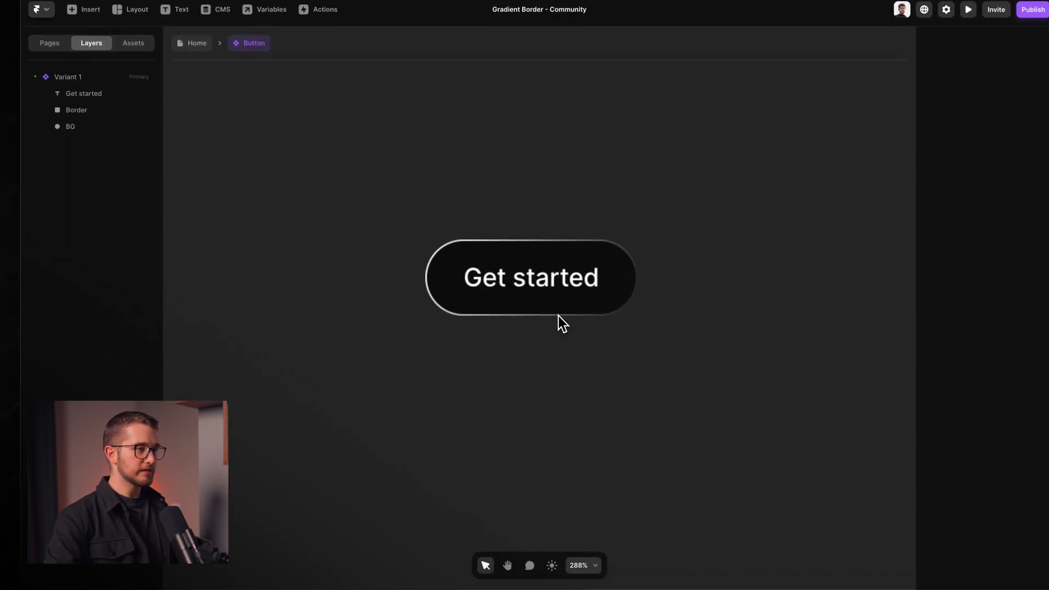
{"action": "left_click", "coordinate": [518, 265]}
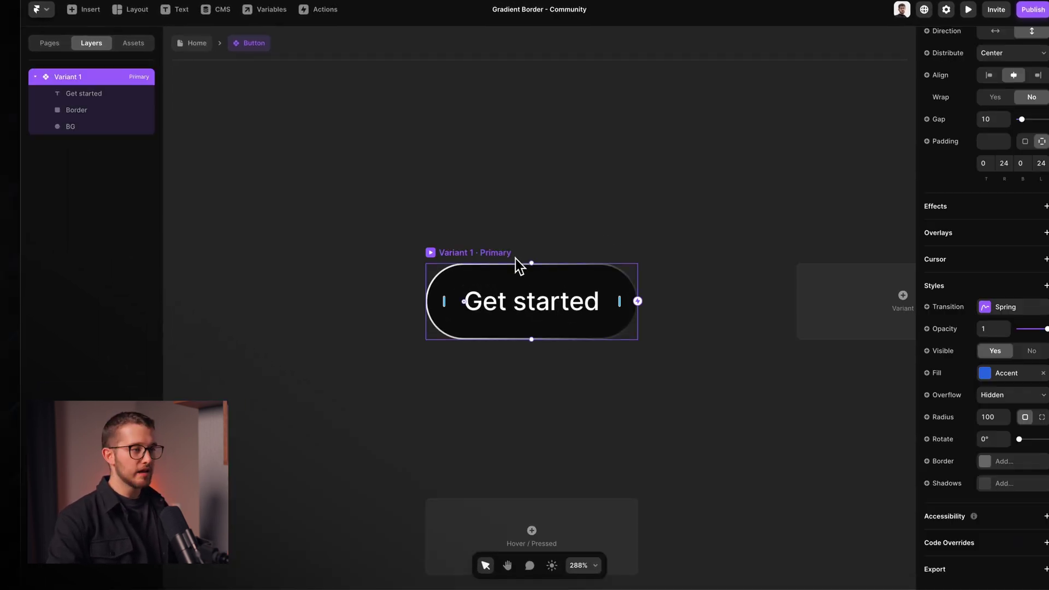
{"action": "scroll", "coordinate": [504, 415], "scroll_direction": "down", "scroll_amount": 3}
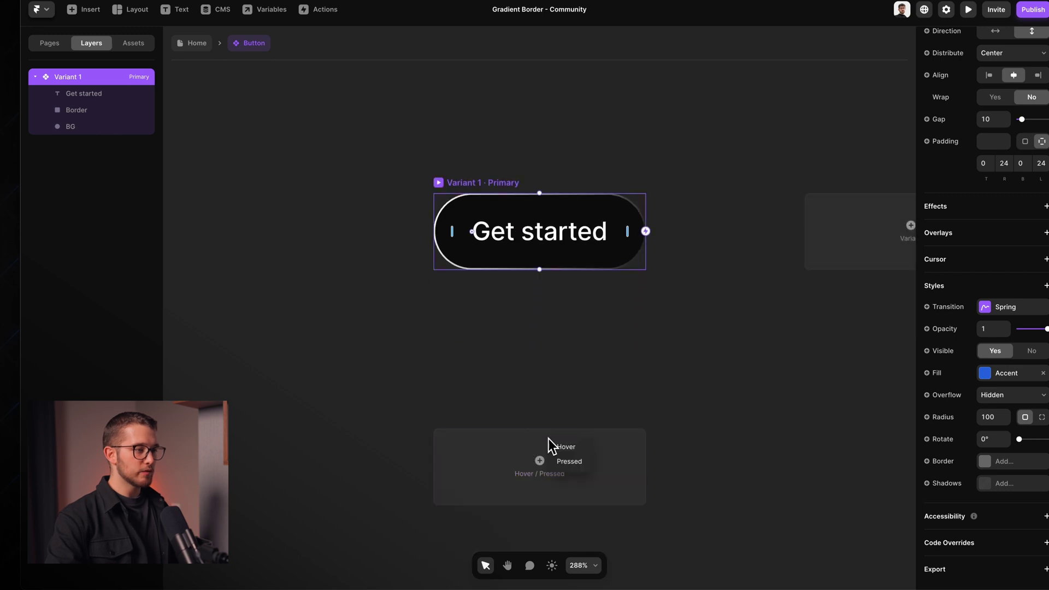
{"action": "left_click", "coordinate": [566, 447]}
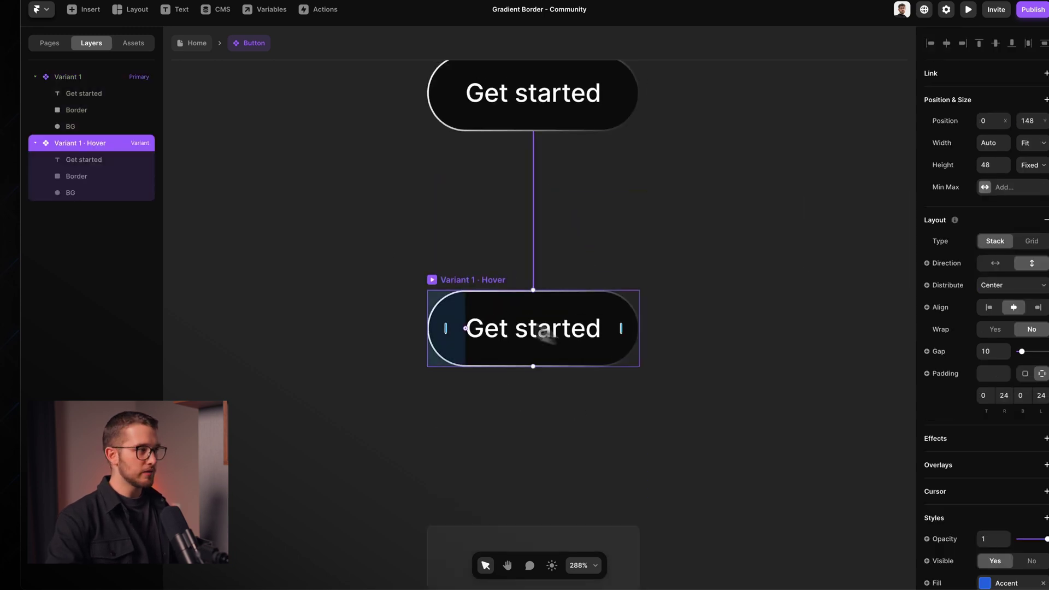
Step: Rotate the Hover variant's Border gradient to 248°, flipping the light edge
{"action": "left_click", "coordinate": [82, 176]}
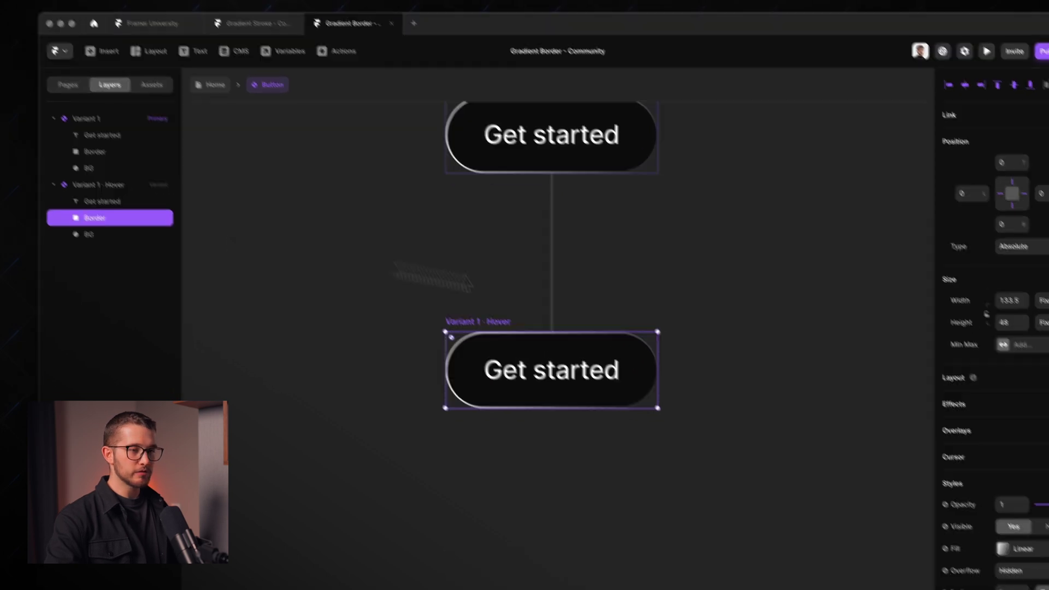
{"action": "left_click", "coordinate": [1004, 548]}
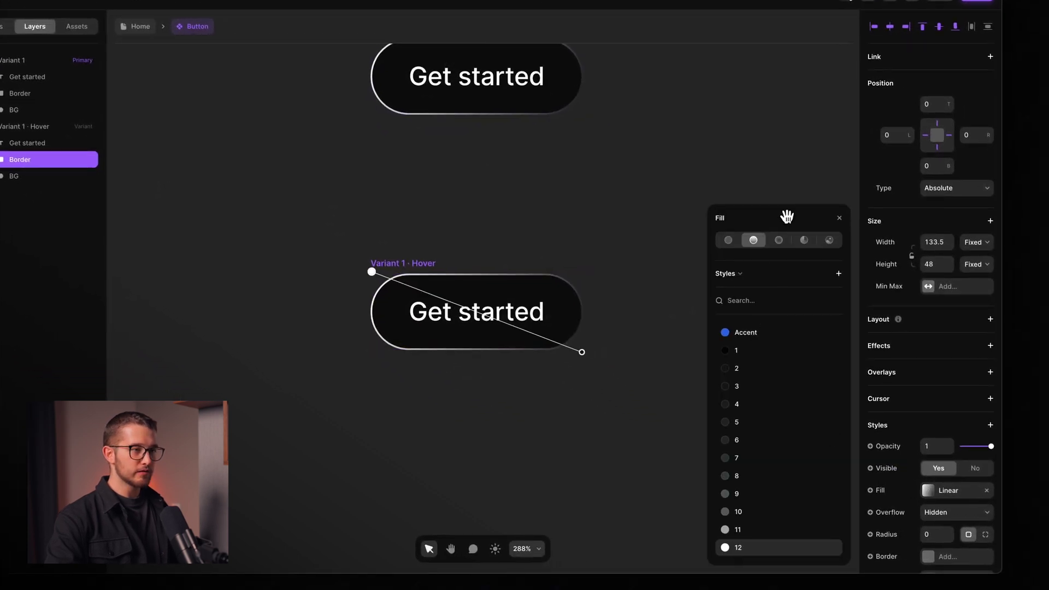
{"action": "left_click_drag", "start_coordinate": [787, 217], "coordinate": [768, 129]}
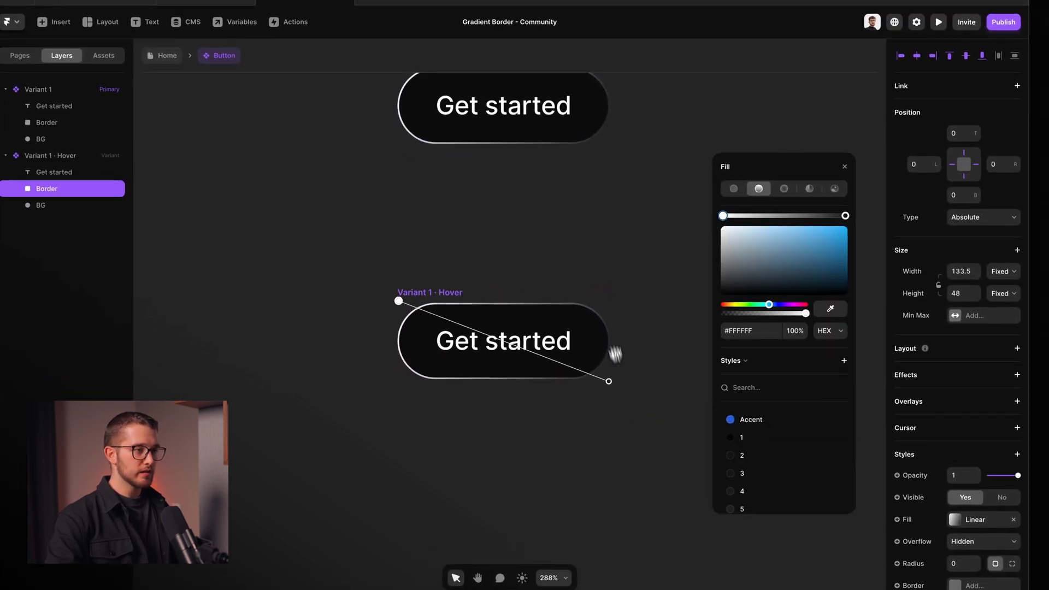
{"action": "left_click_drag", "start_coordinate": [612, 381], "coordinate": [357, 409]}
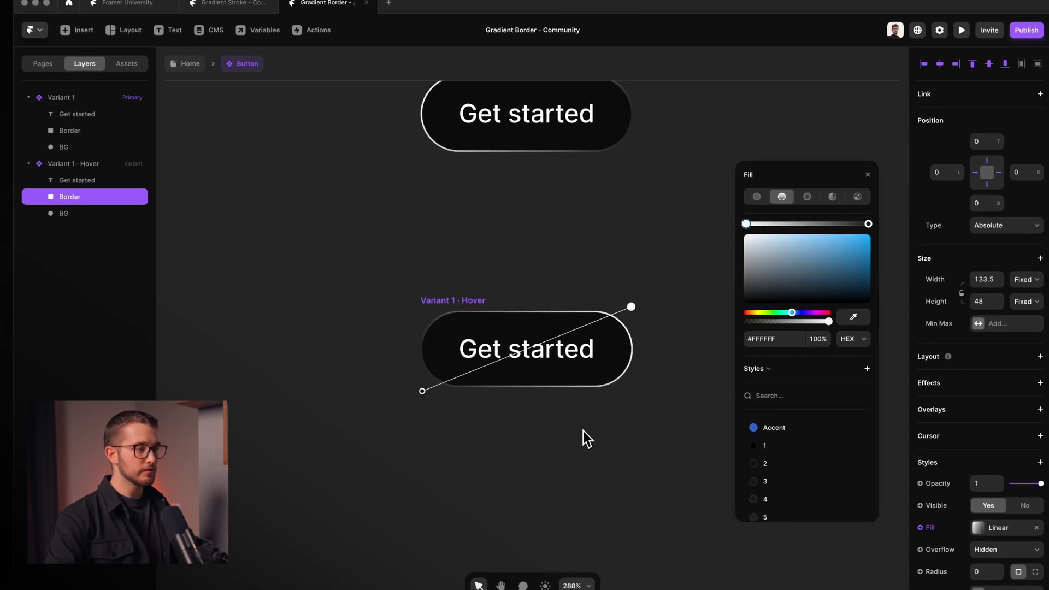
{"action": "left_click", "coordinate": [582, 431]}
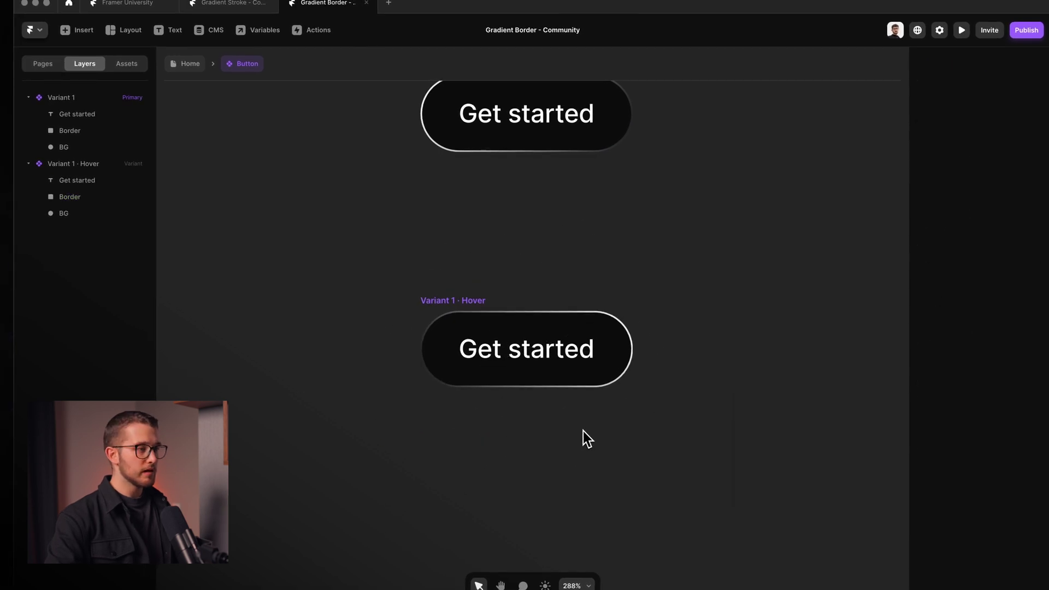
{"action": "scroll", "coordinate": [579, 251], "scroll_direction": "down", "scroll_amount": 2}
{"action": "scroll", "coordinate": [576, 247], "scroll_direction": "up", "scroll_amount": 3}
Step: Preview the Button component's hover effect from its primary variant with ⌘P
{"action": "left_click", "coordinate": [451, 167]}
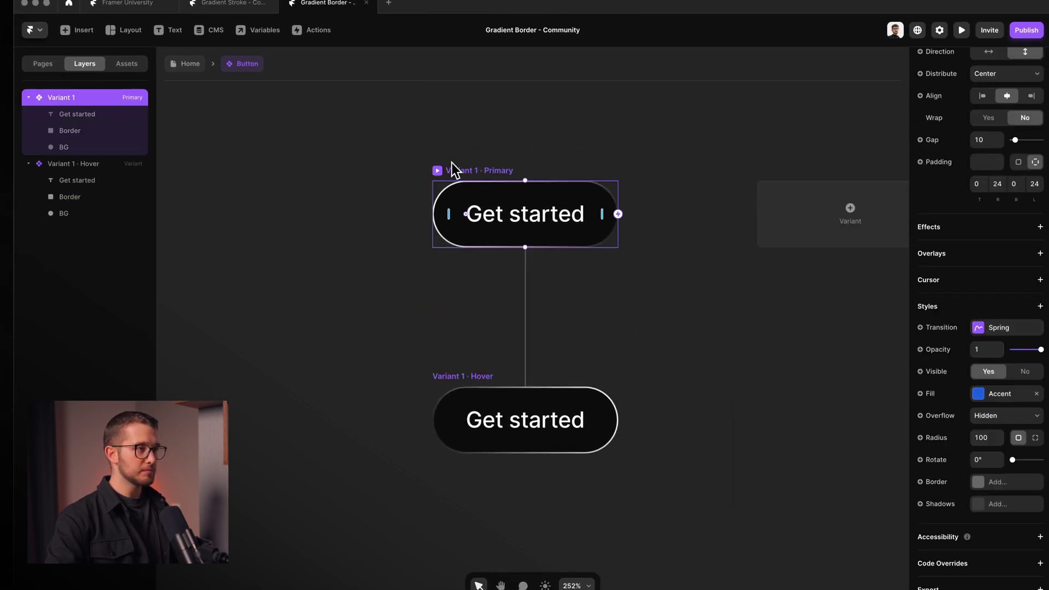
{"action": "key", "text": "super+p"}
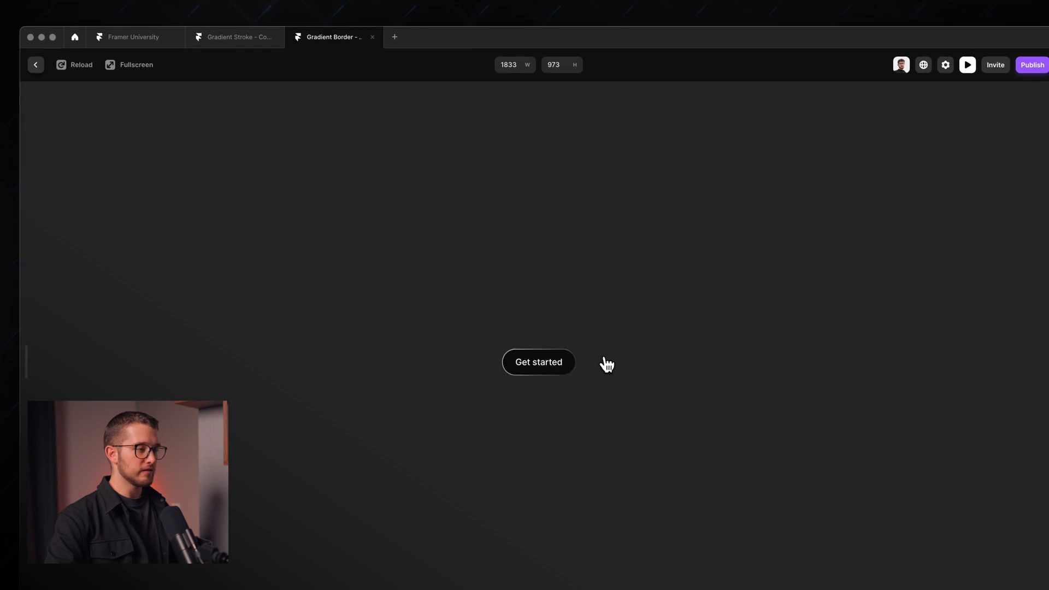
{"action": "key", "text": "super+p"}
Step: Return to the Home page and preview the Get started button's hover there
{"action": "left_click", "coordinate": [202, 105]}
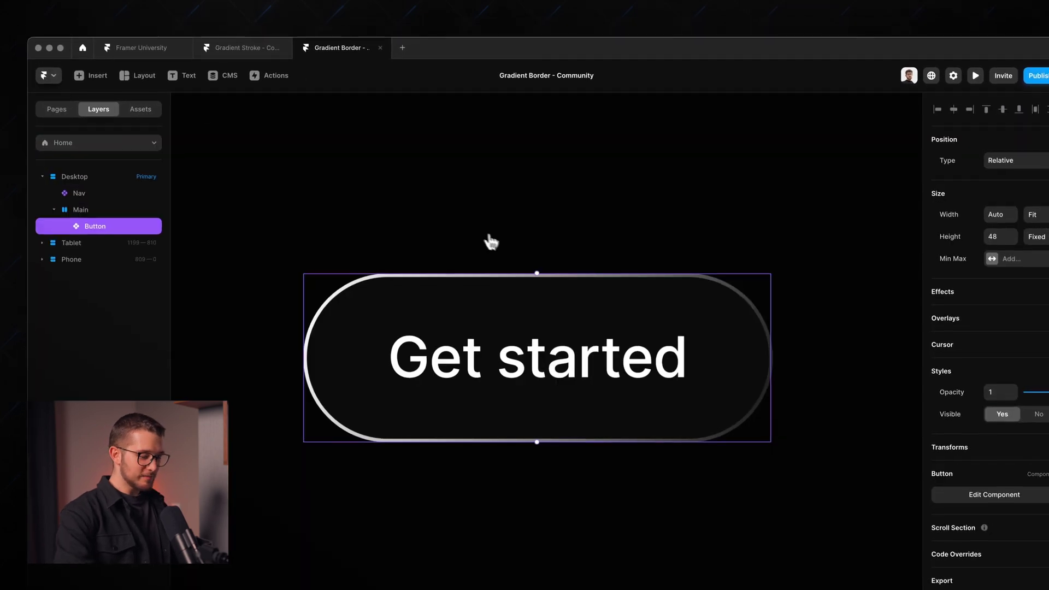
{"action": "key", "text": "super+p"}
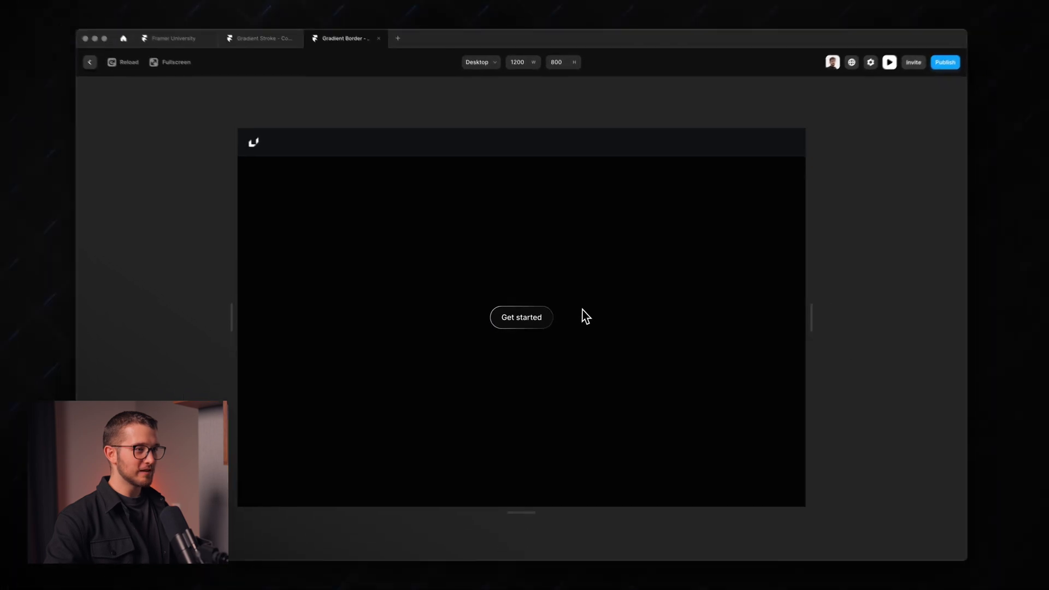
{"action": "key", "text": "super+p"}
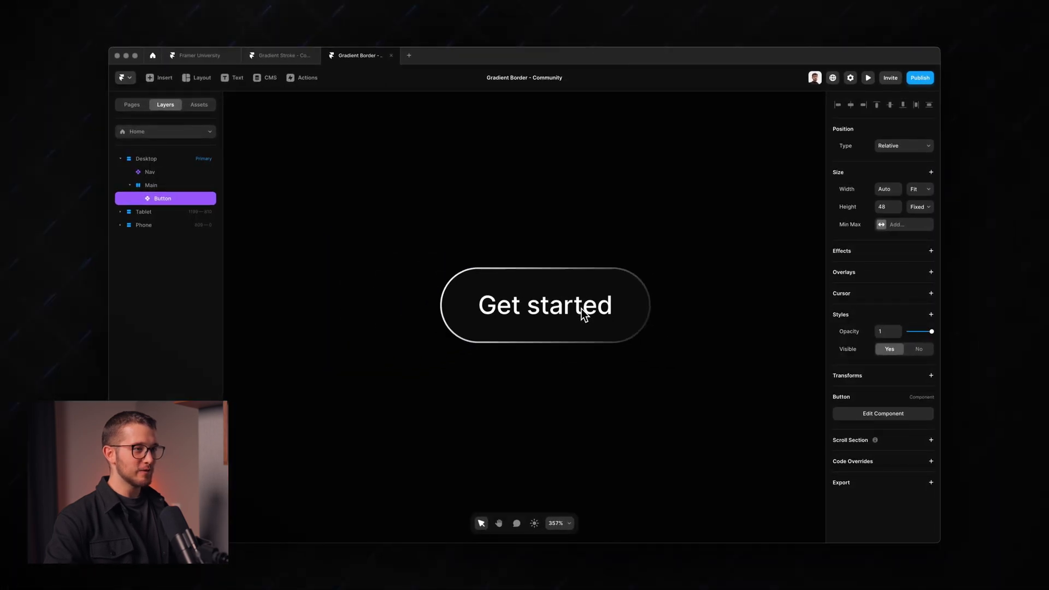